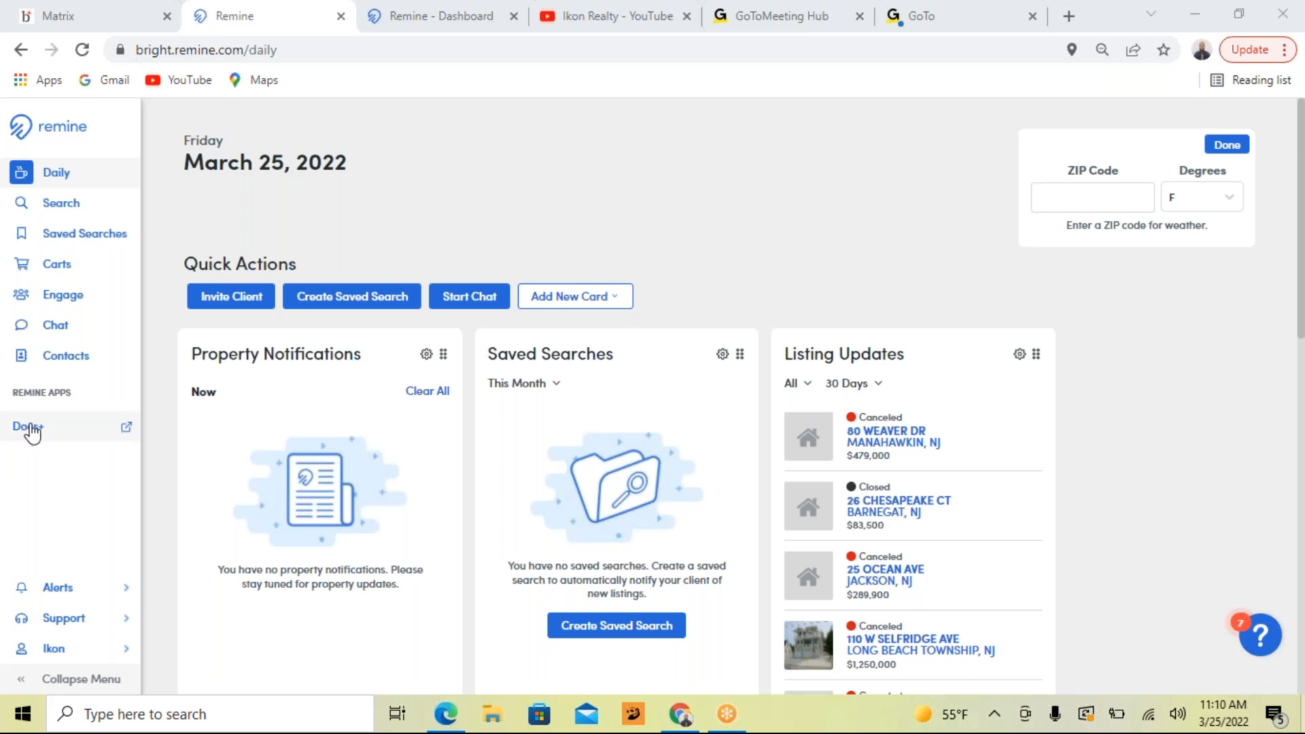
# Switch to the Remine Docs+ dashboard and open the Bealeton, VA property folder in My Transactions
pyautogui.click(412, 9)
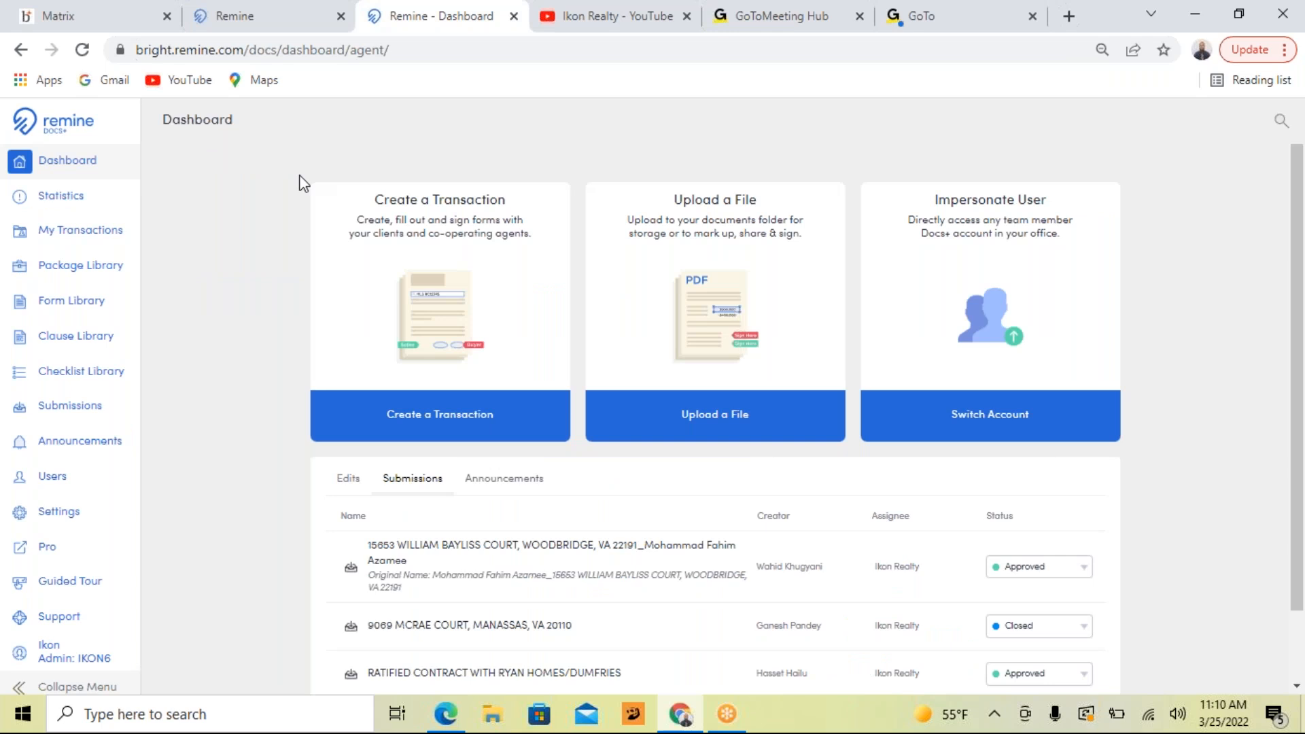
pyautogui.click(72, 235)
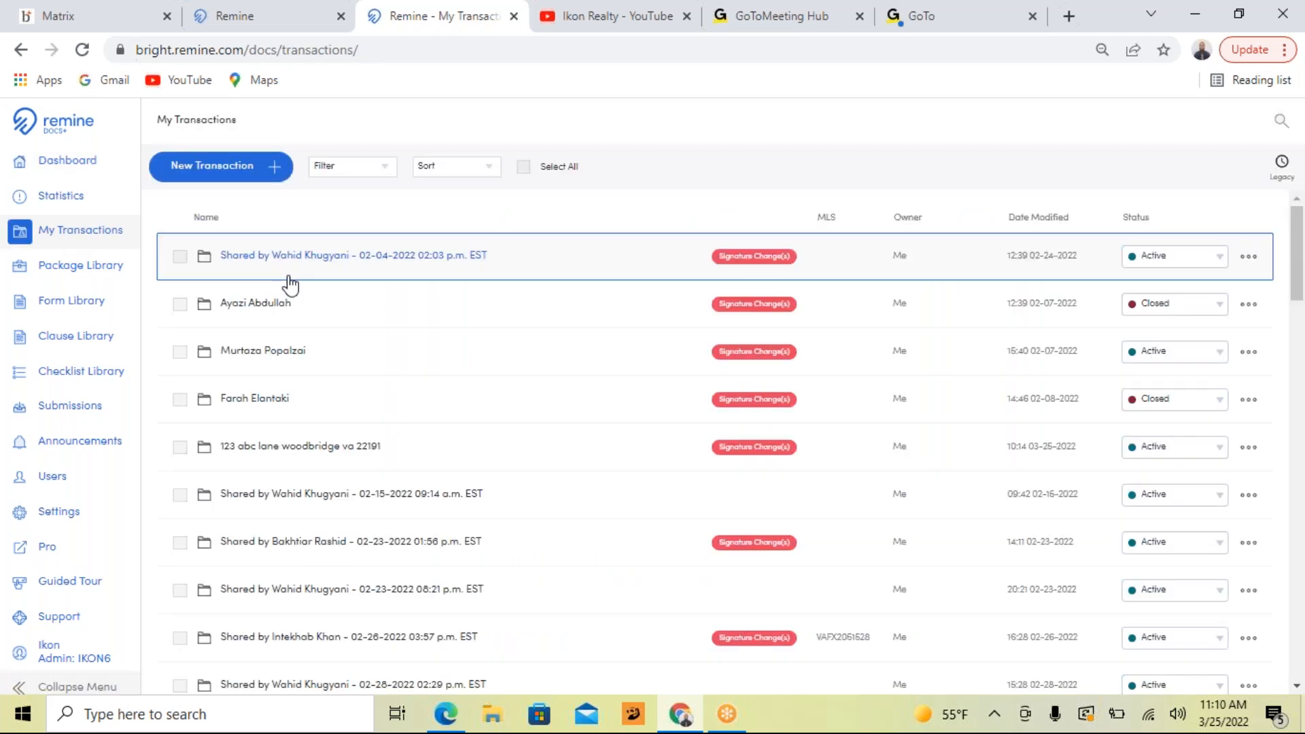
pyautogui.scroll(-20, 327, 336)
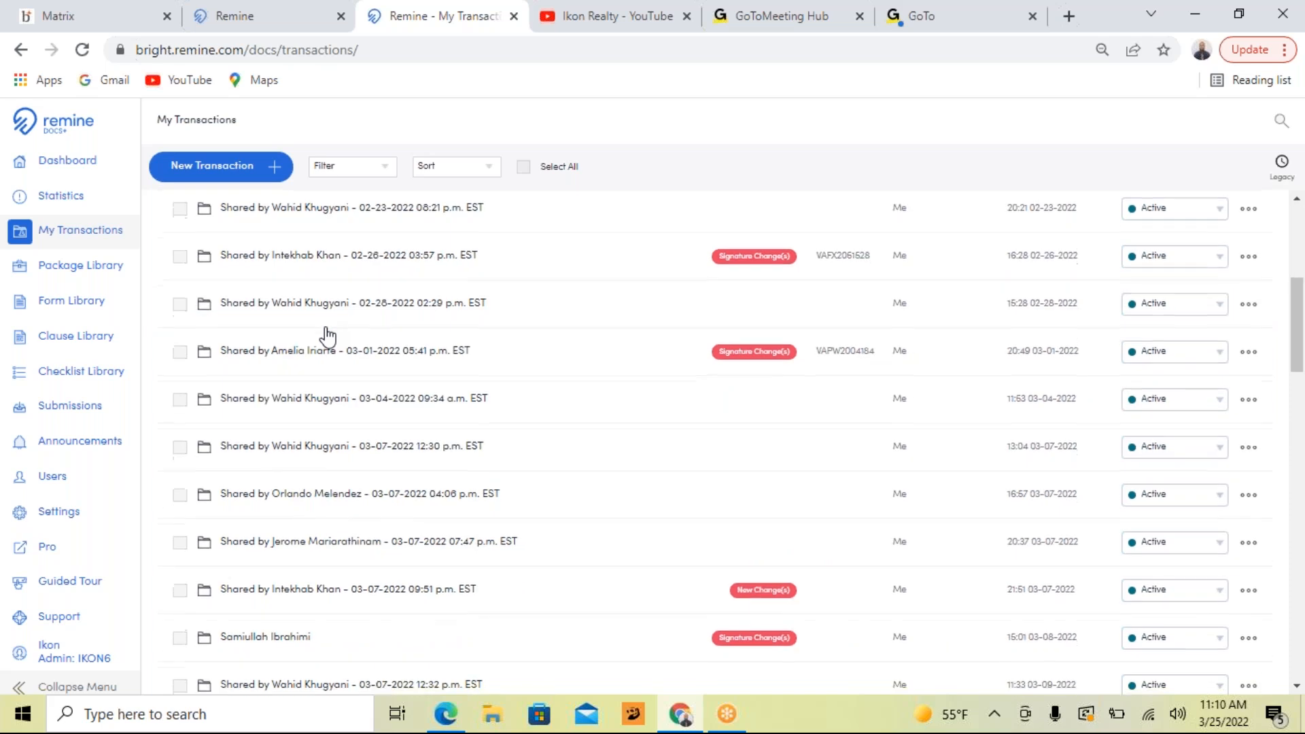
pyautogui.scroll(-2, 330, 340)
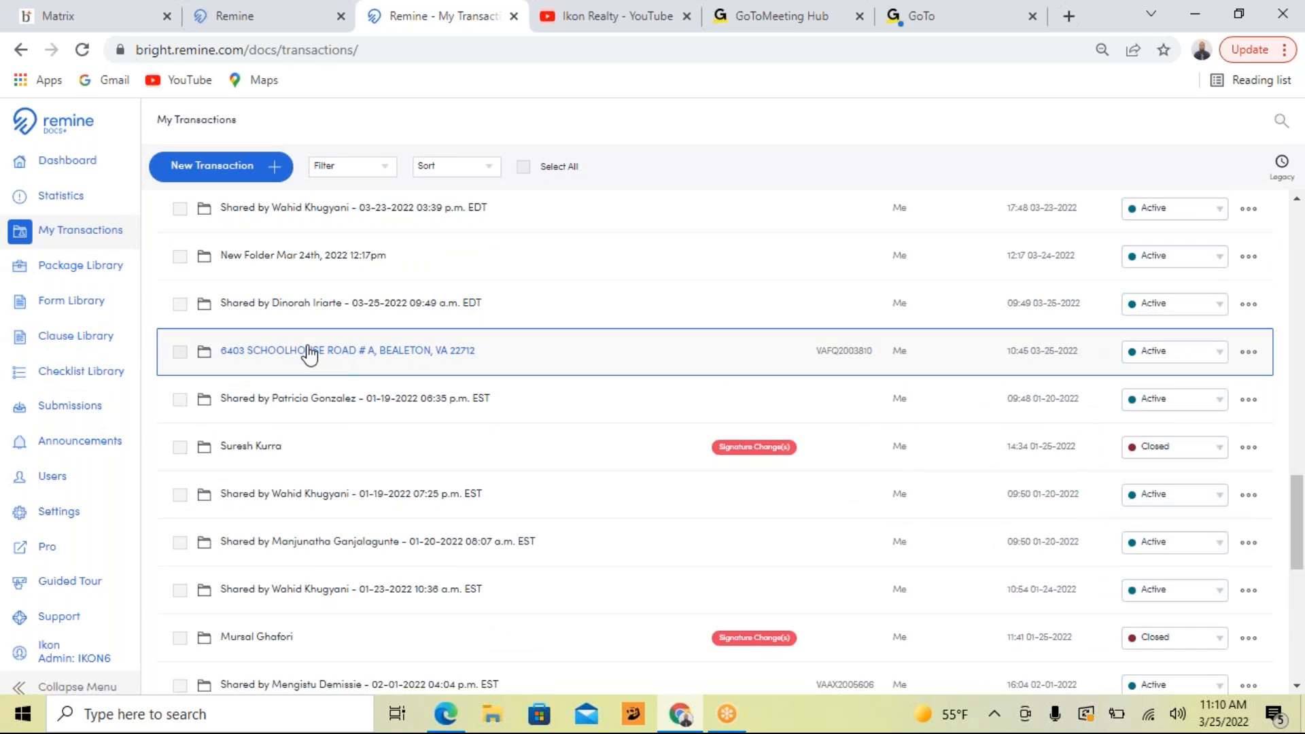
pyautogui.click(309, 351)
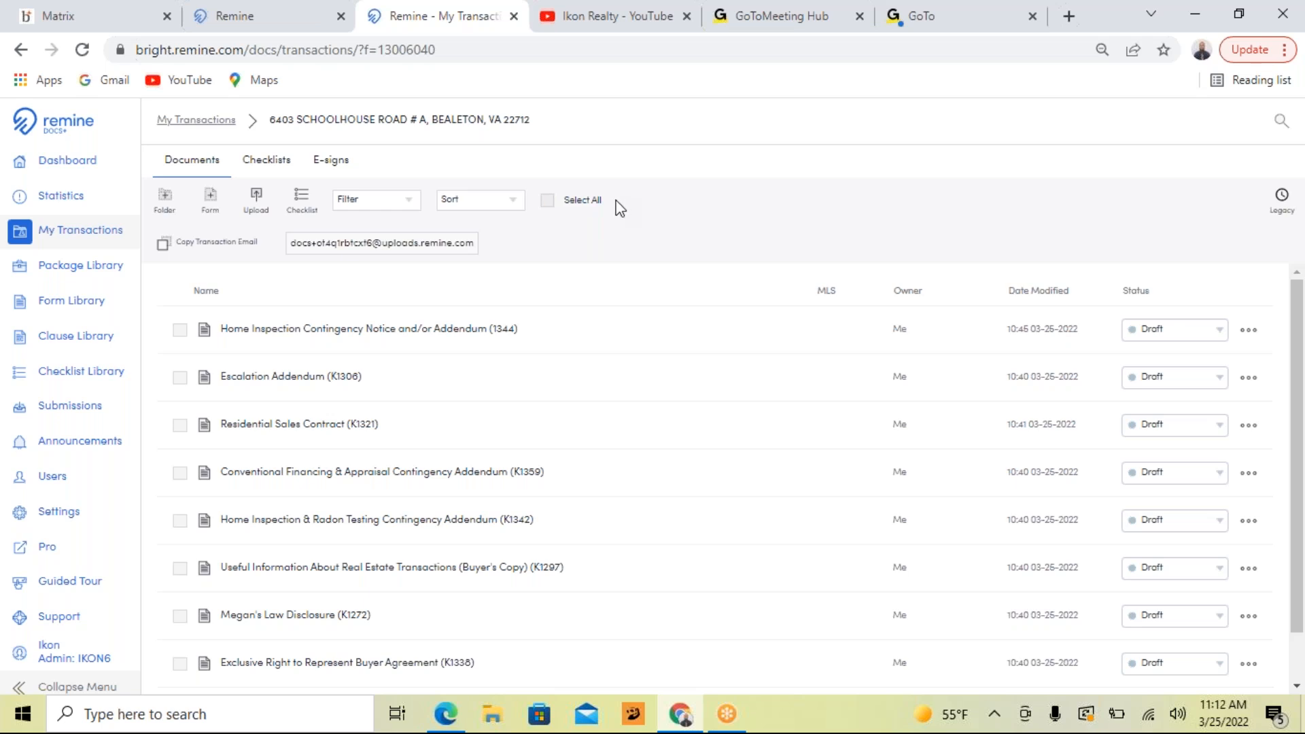
# Select all documents in the transaction and start a send-to-sign request for the first buyer in the party list
pyautogui.click(547, 201)
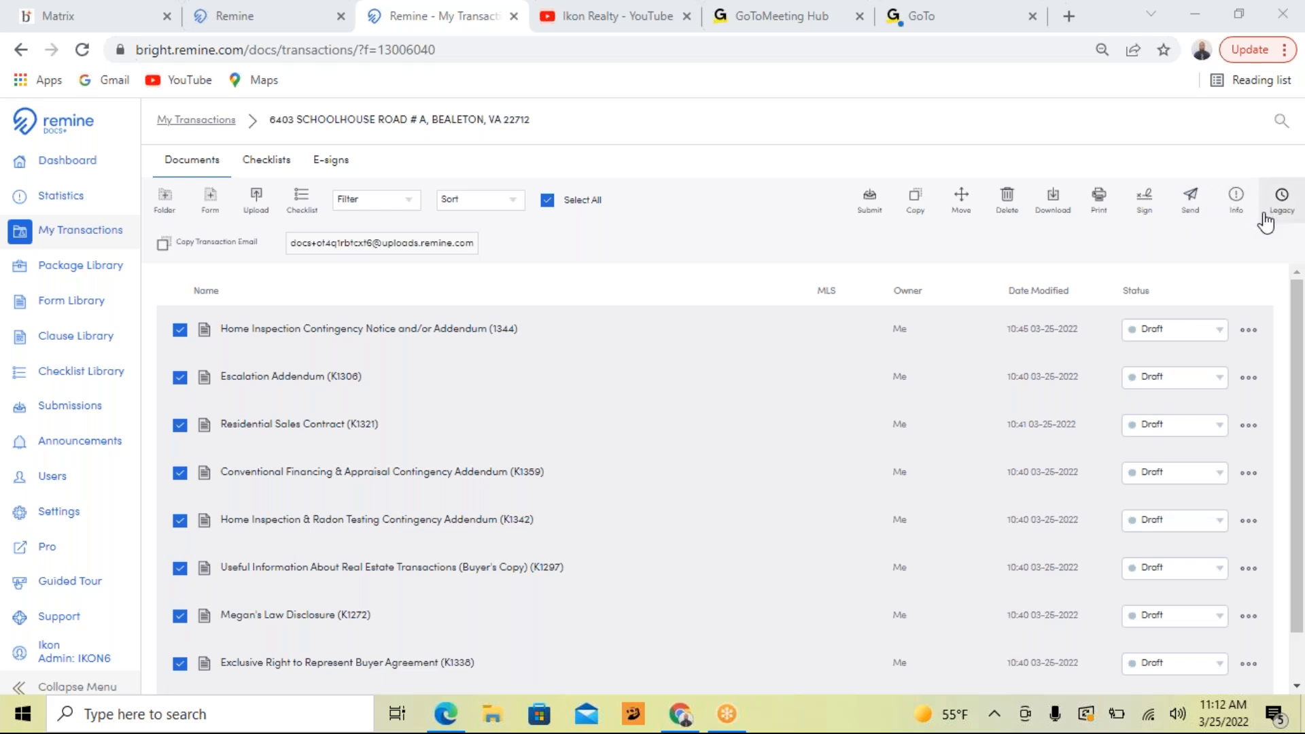
pyautogui.click(1147, 207)
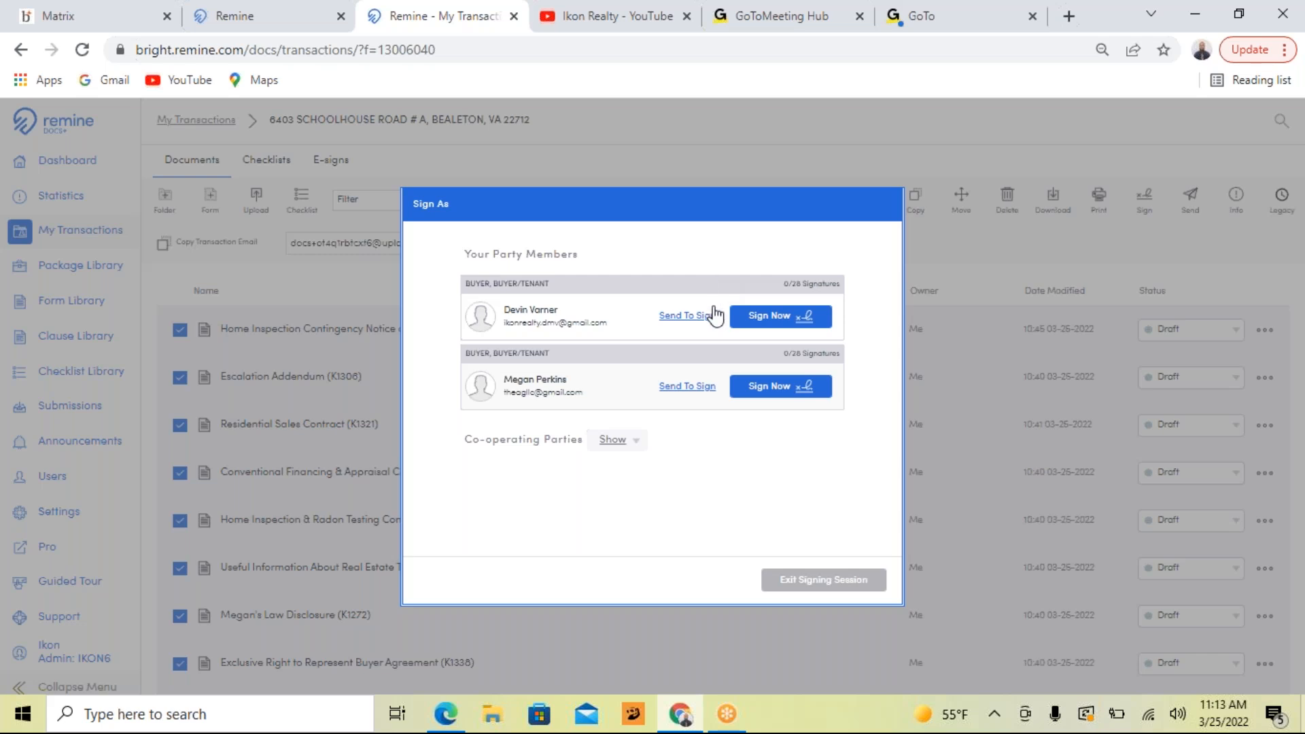
pyautogui.click(688, 323)
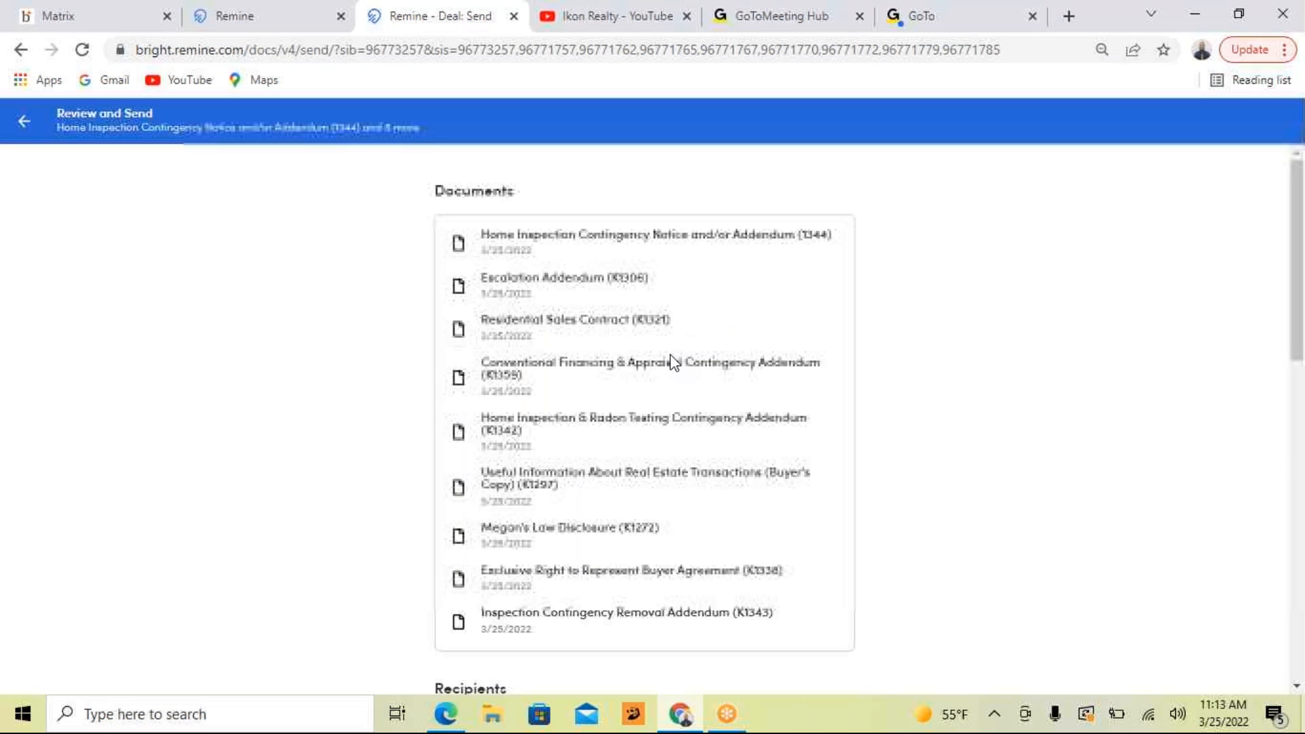
# Review the documents included in the signing request and the available buyer-side recipients
pyautogui.scroll(-4, 669, 354)
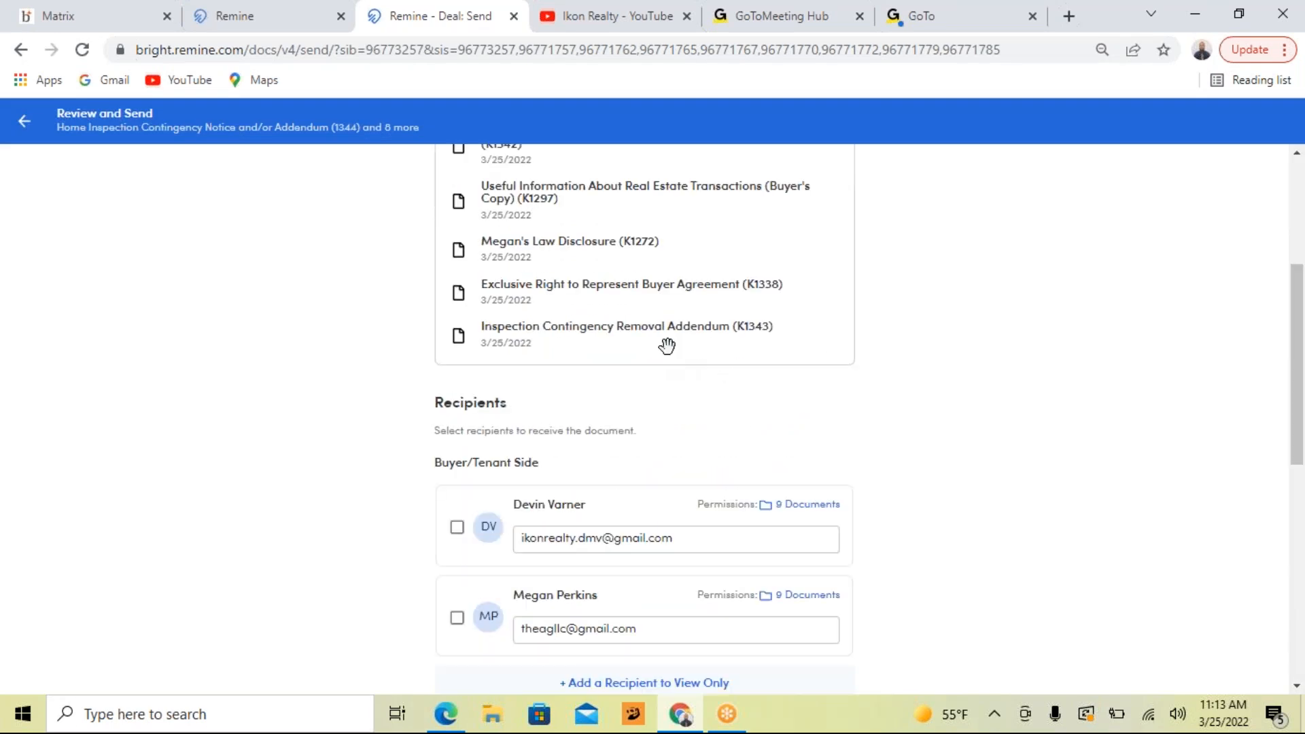
pyautogui.scroll(-1, 667, 346)
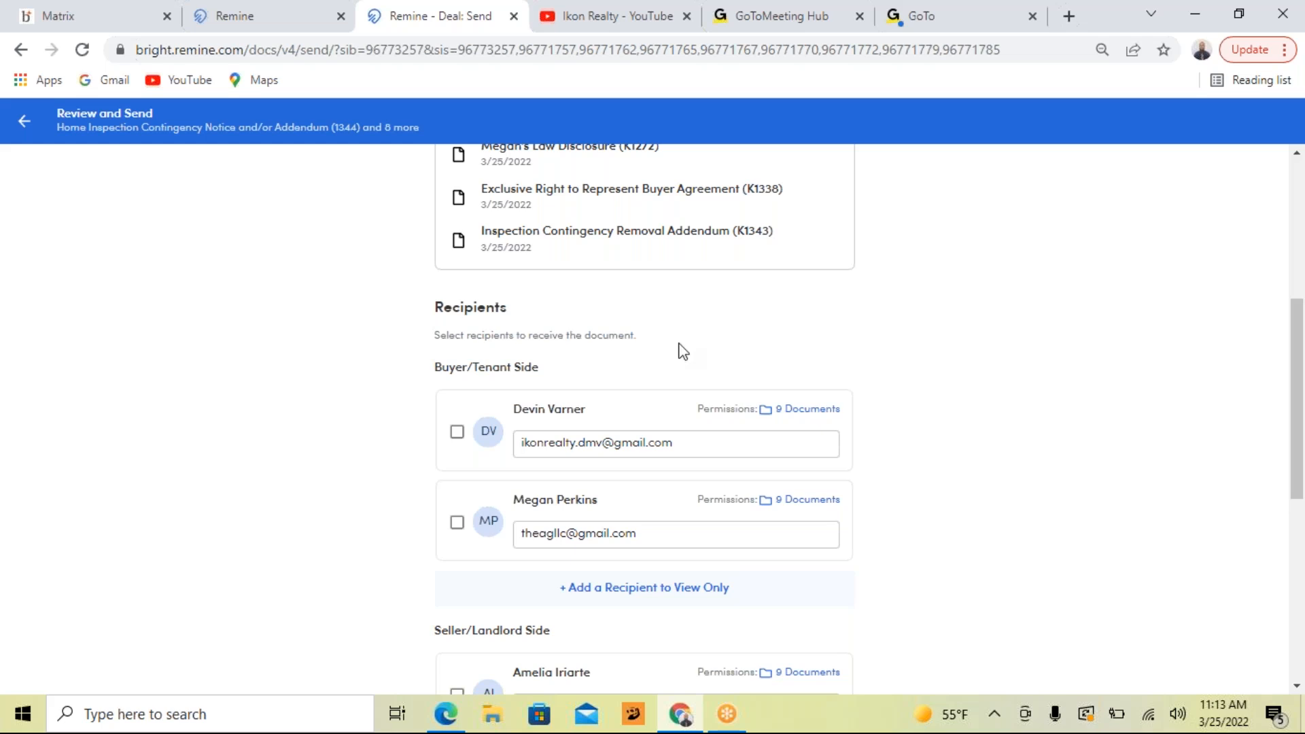
pyautogui.scroll(5, 679, 349)
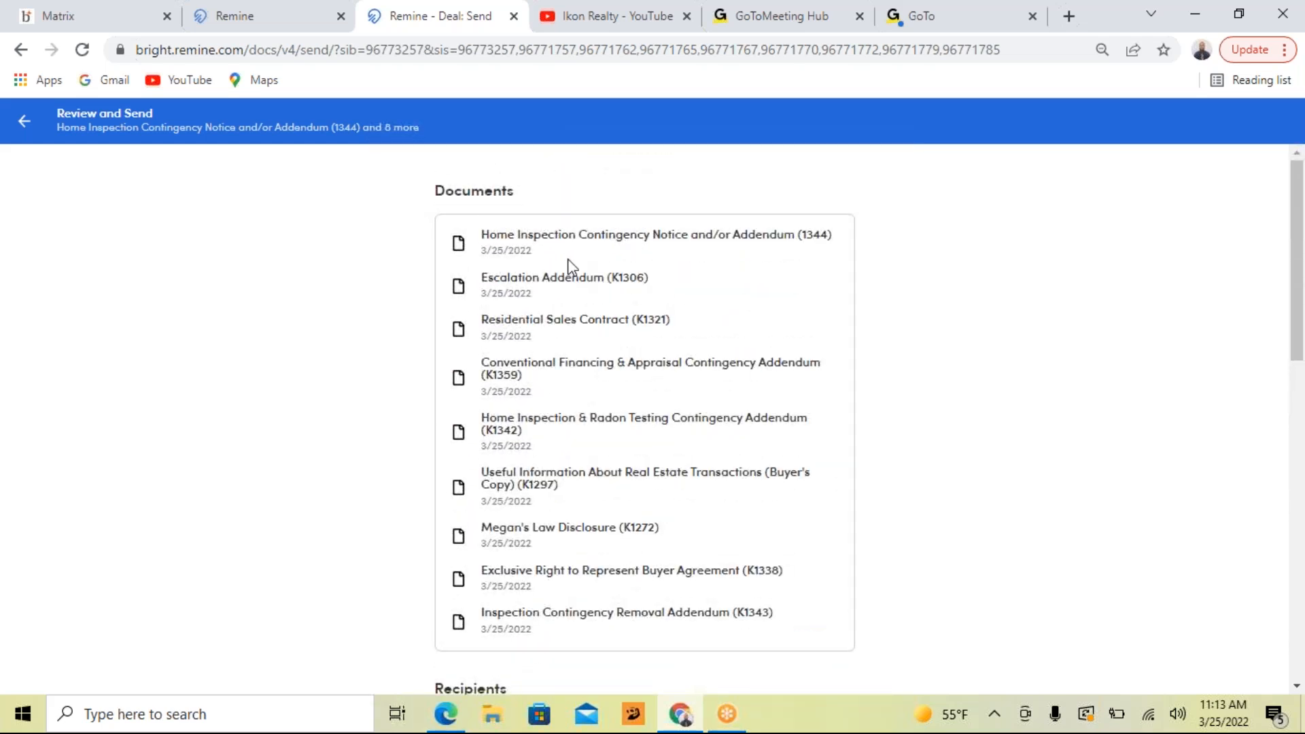
pyautogui.scroll(-1, 556, 325)
pyautogui.scroll(-4, 557, 327)
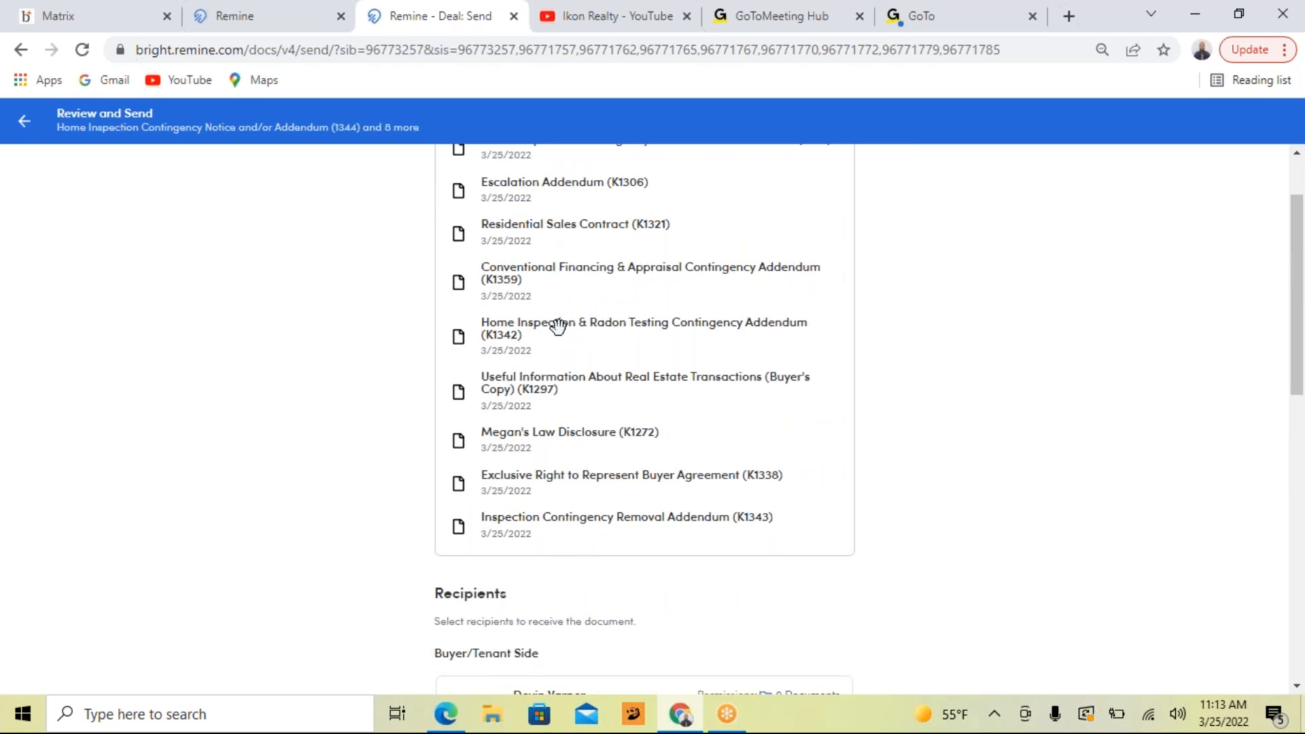
pyautogui.scroll(-1, 581, 332)
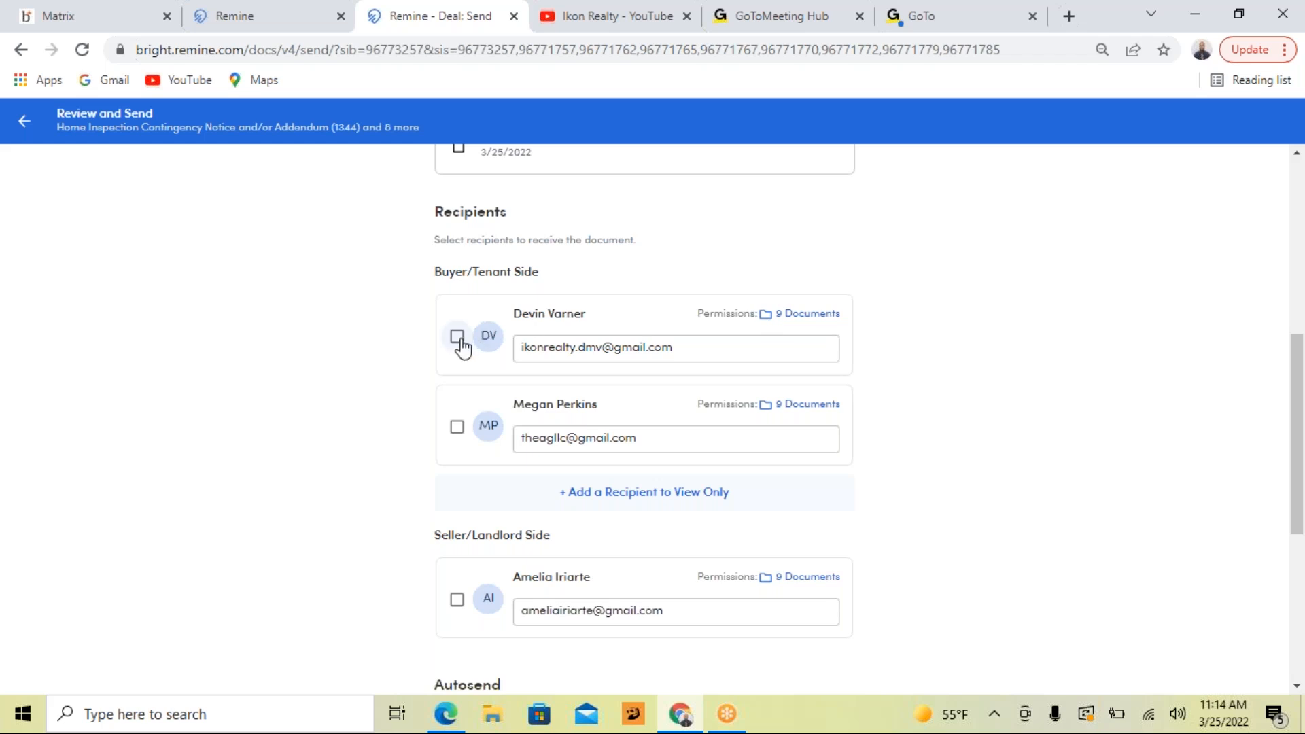
pyautogui.click(457, 429)
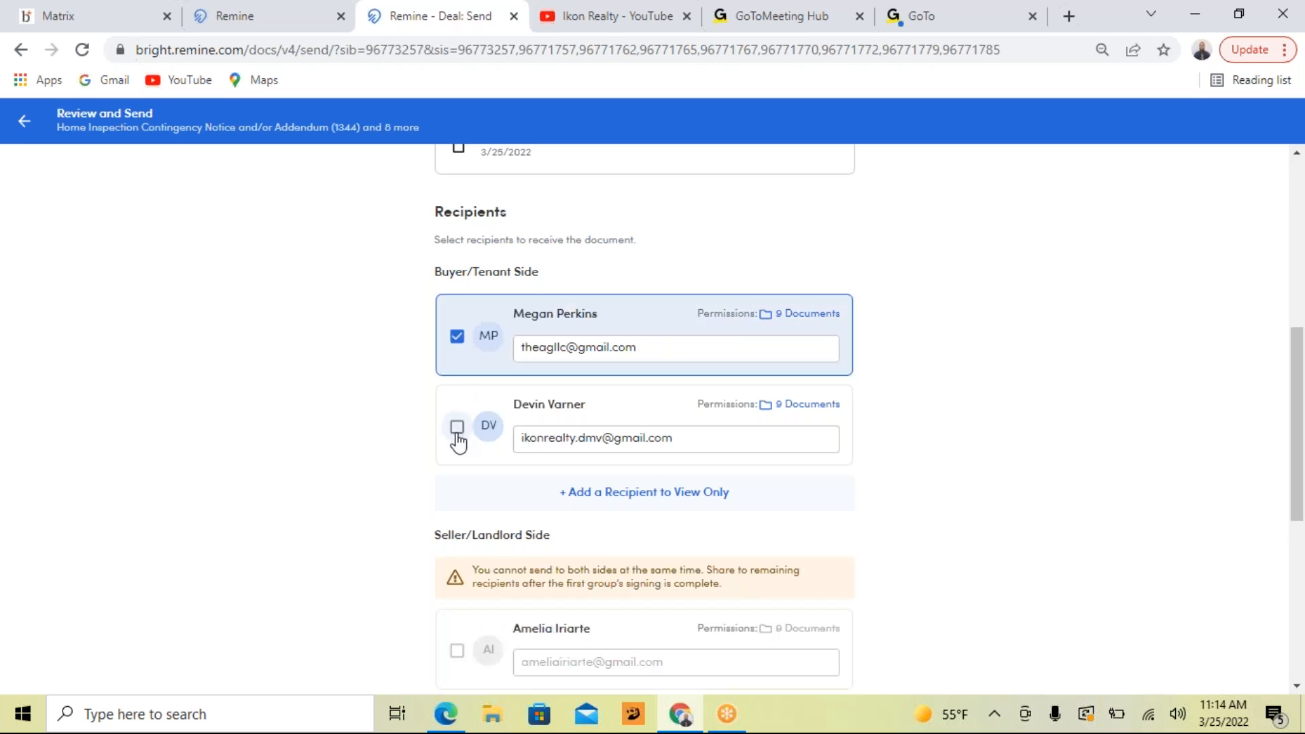
pyautogui.click(457, 427)
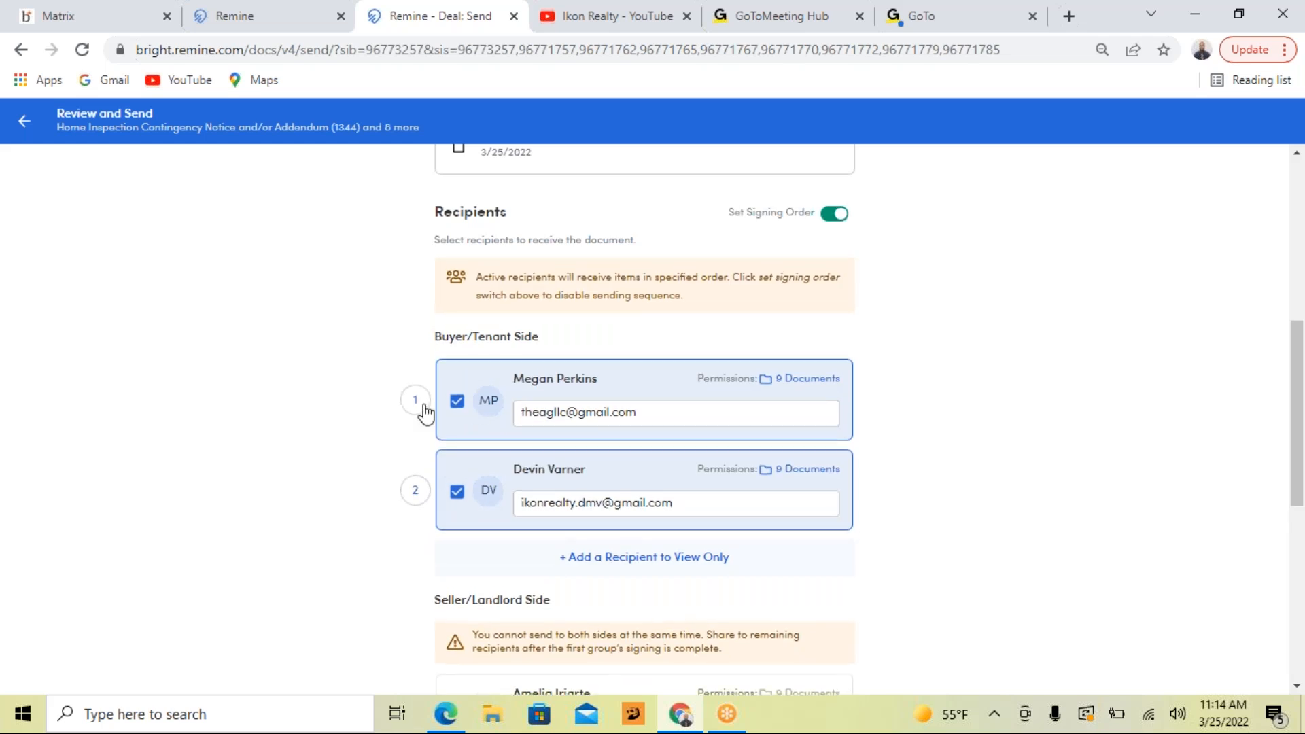
pyautogui.click(456, 492)
pyautogui.click(456, 338)
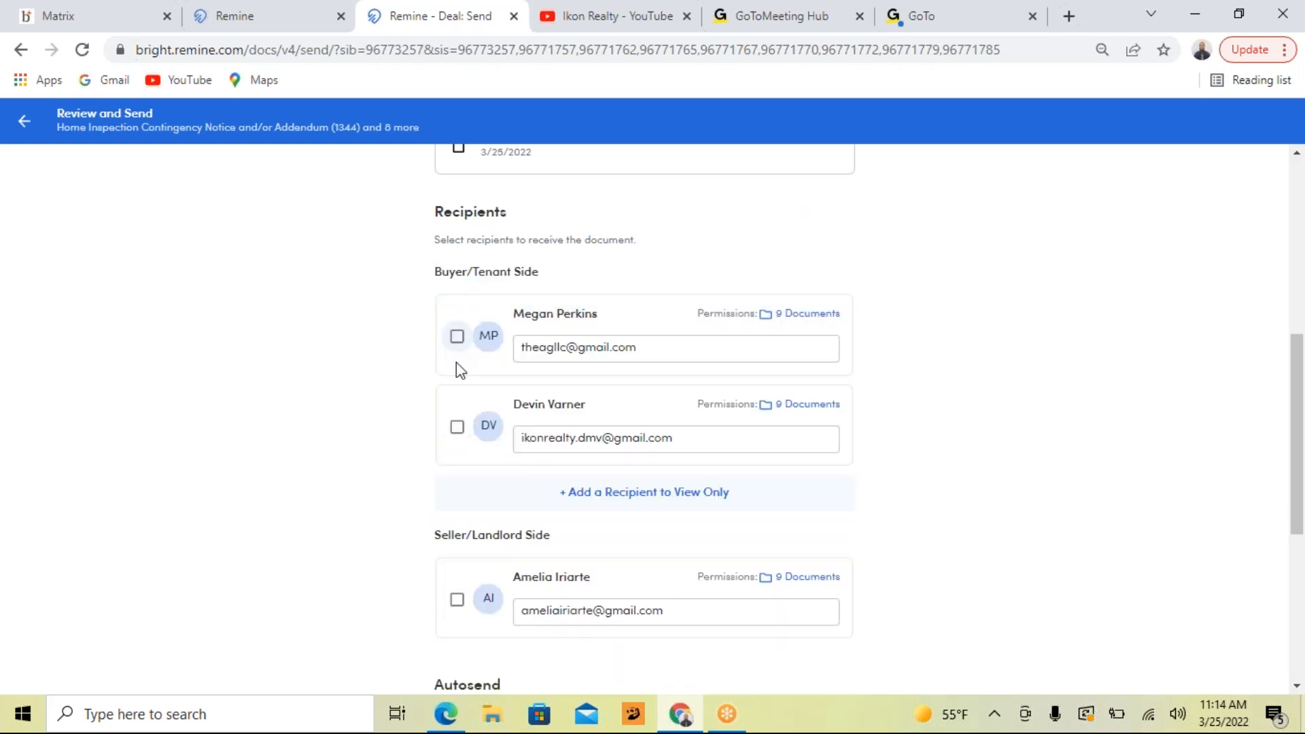
# Select both buyer-side recipients, starting with the second-listed buyer so that this person signs first
pyautogui.click(457, 427)
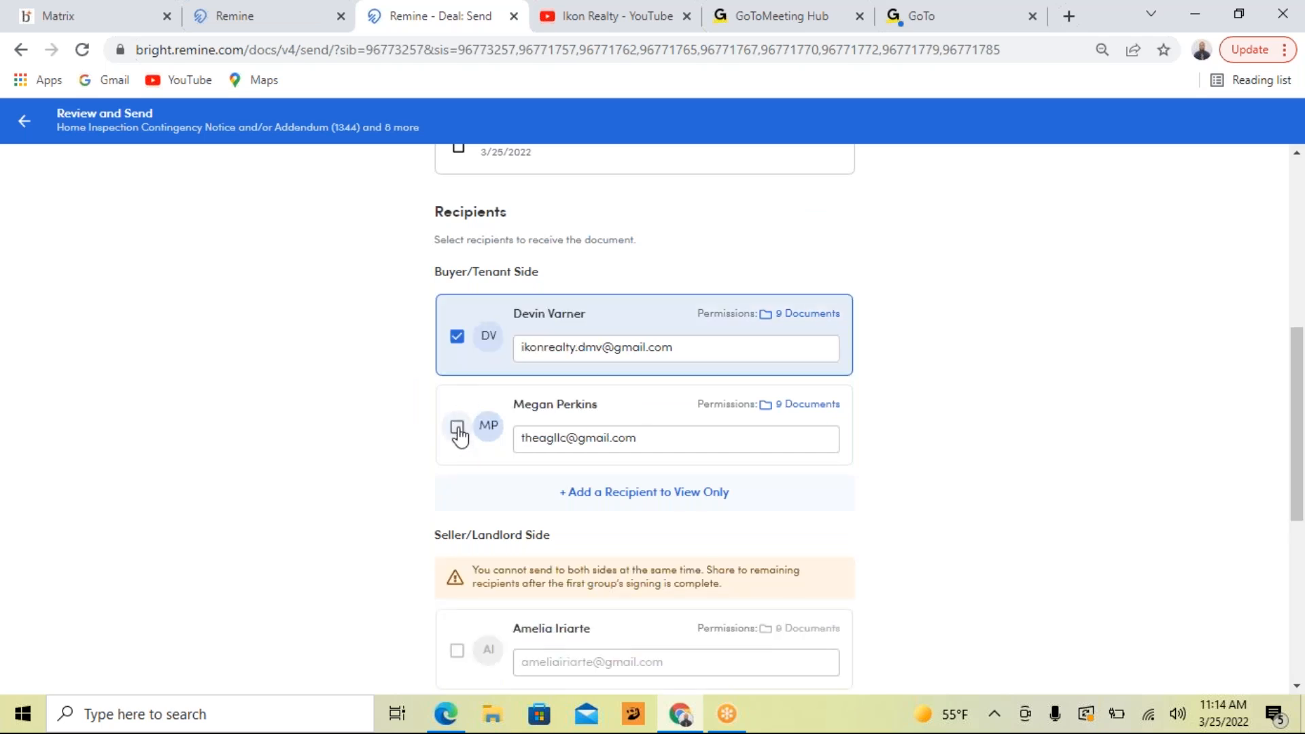
pyautogui.click(457, 427)
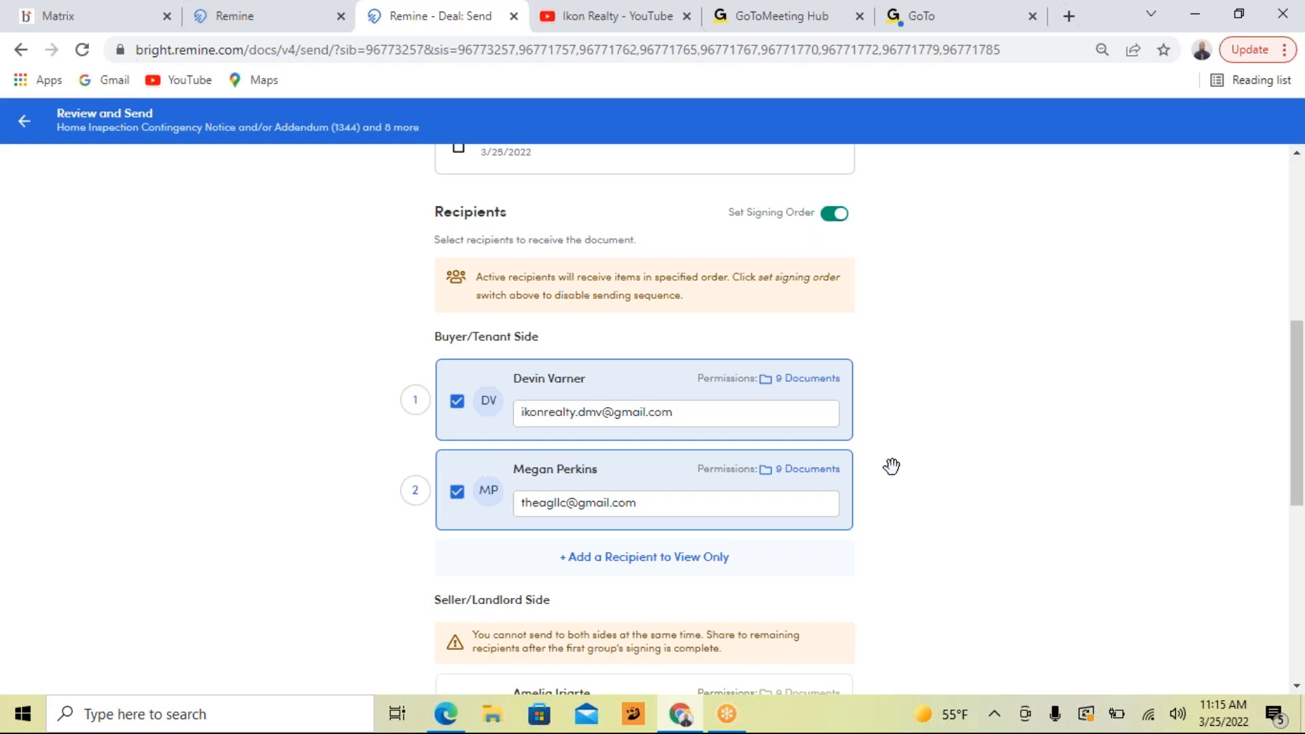
# Write the message "I have completed the documents and they are now ready for you to review and sign.", signed with the sender's first name
pyautogui.scroll(-1, 932, 376)
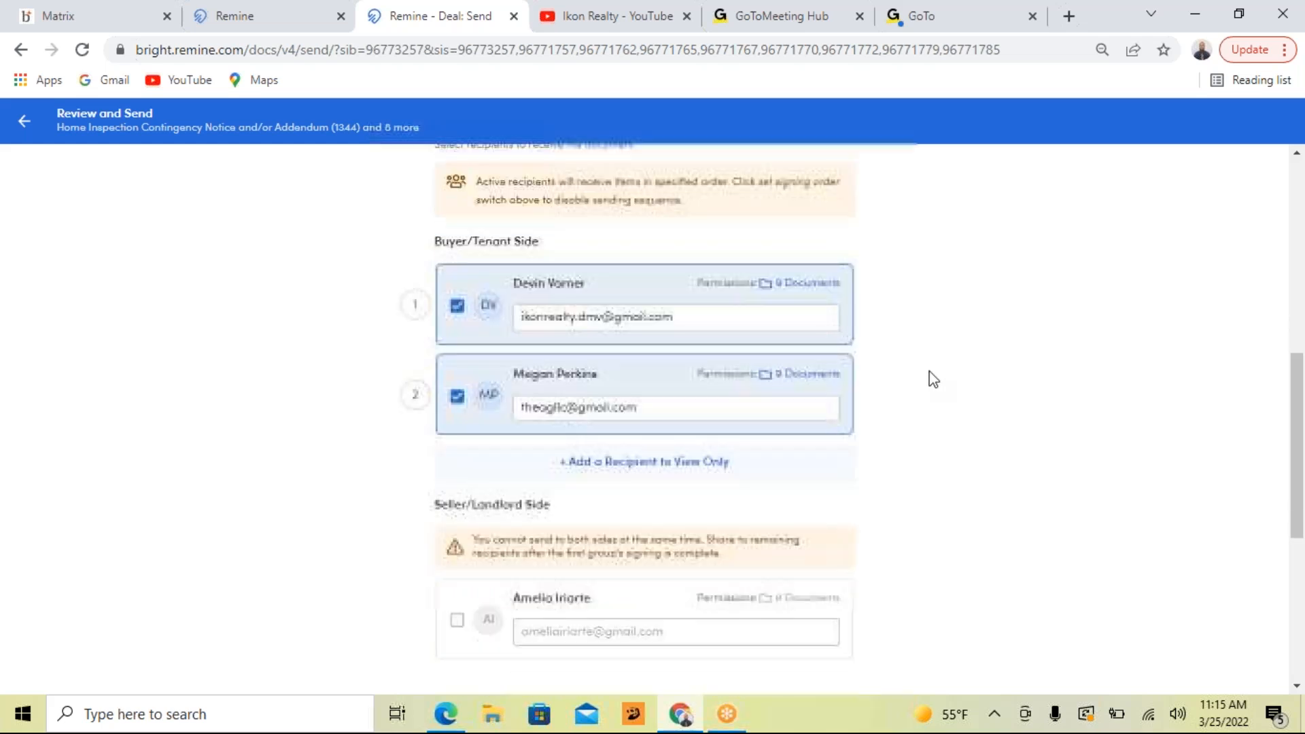
pyautogui.scroll(-2, 925, 371)
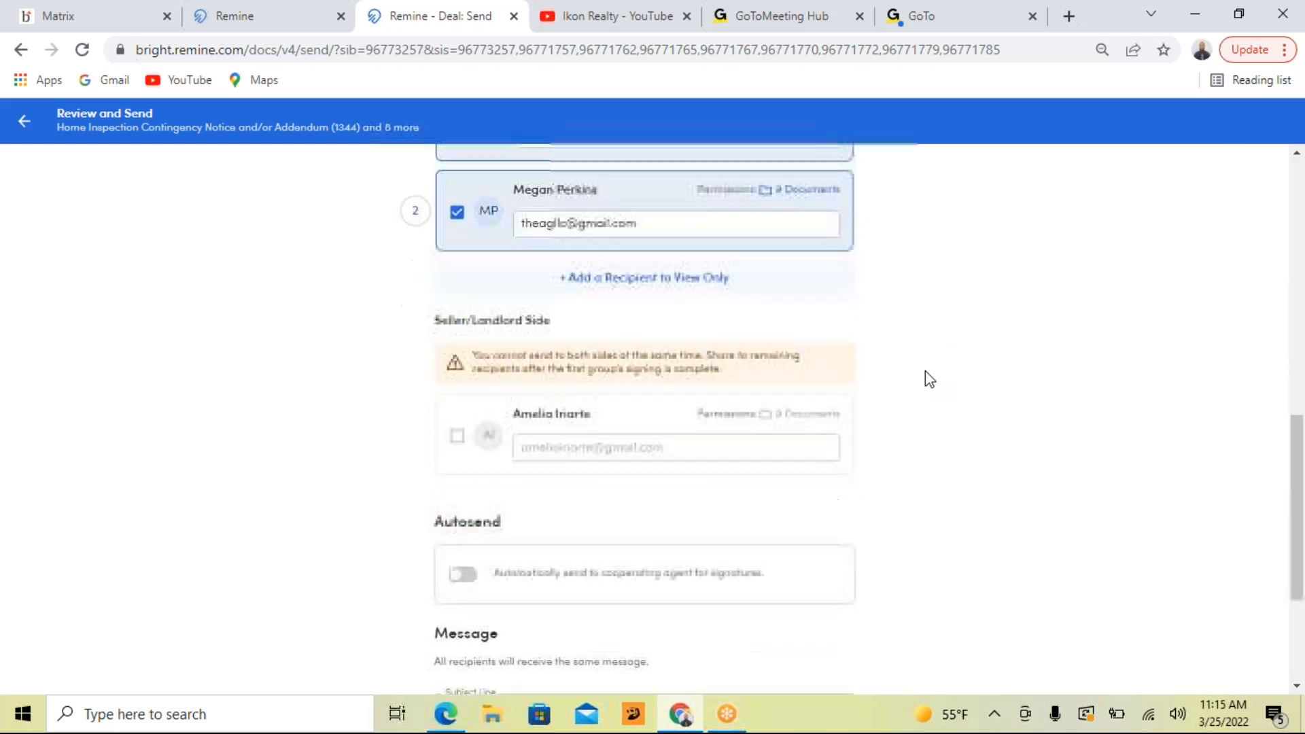
pyautogui.scroll(-2, 924, 372)
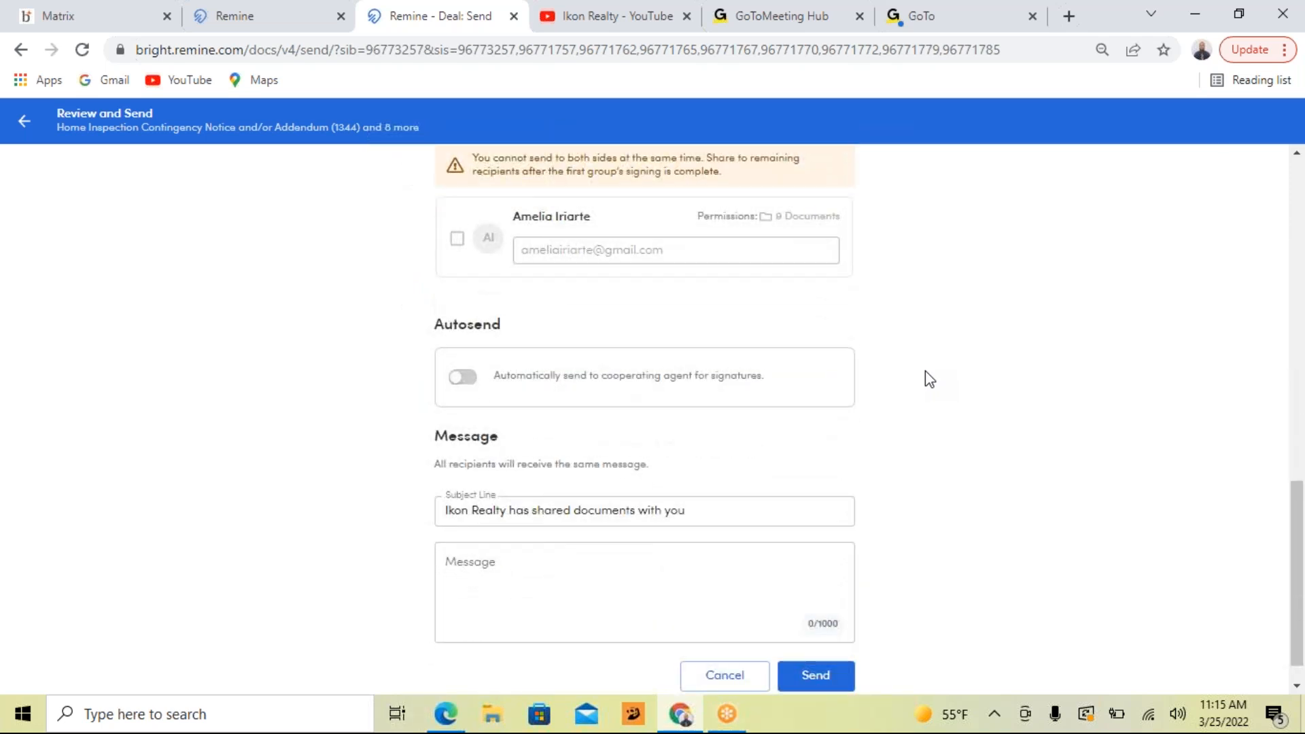
pyautogui.scroll(-1, 930, 378)
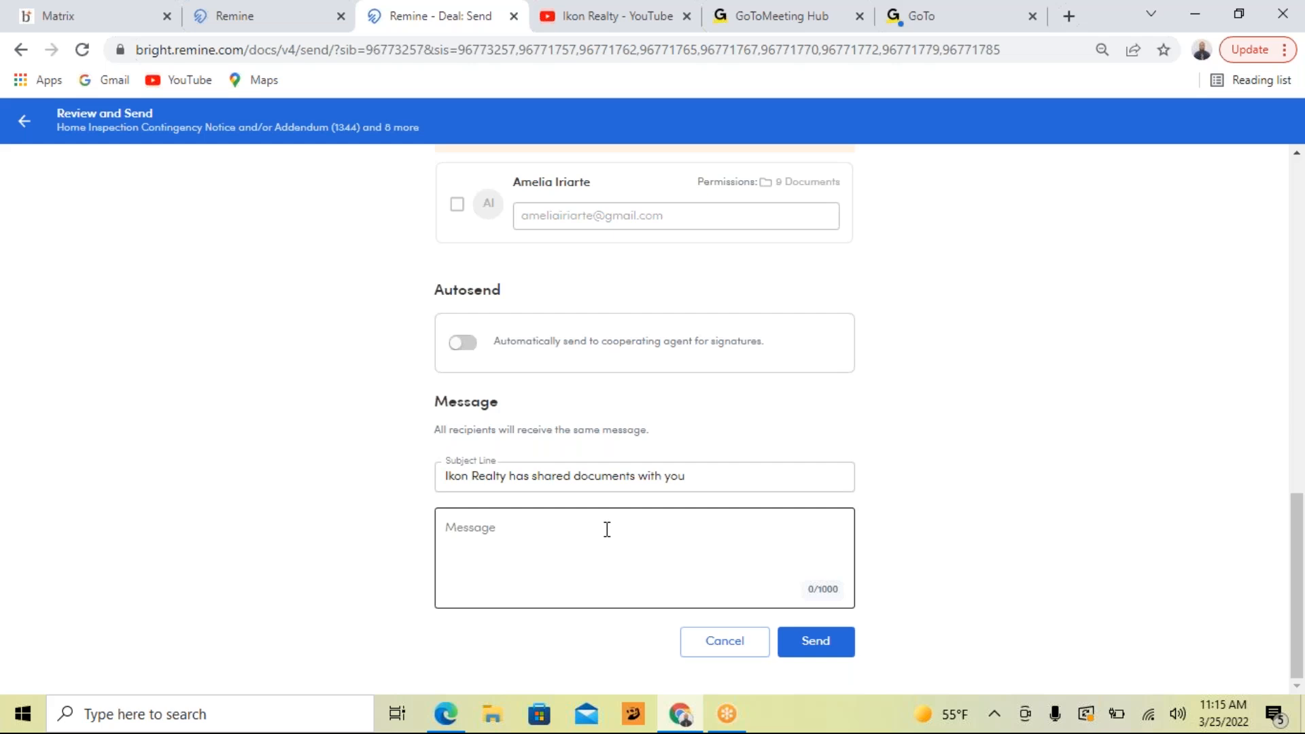
pyautogui.click(616, 536)
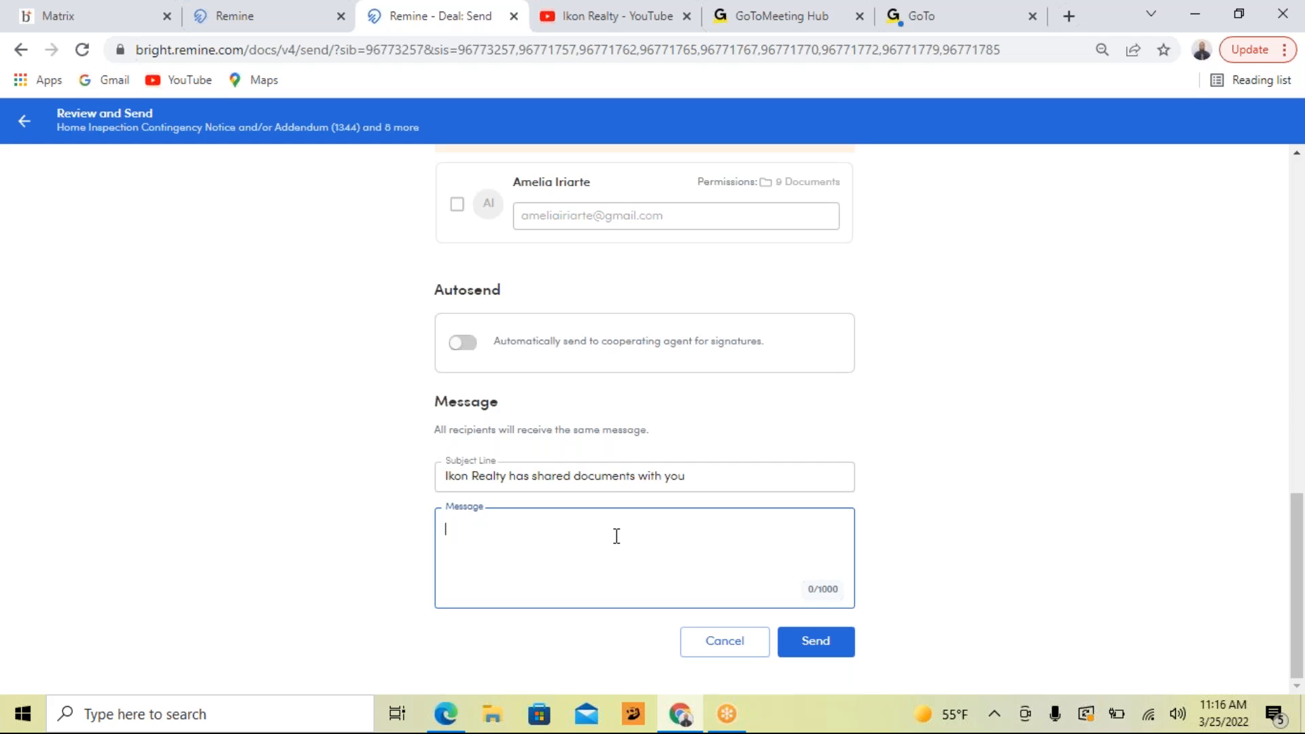
pyautogui.write('I have completed the documents and they are now req')
pyautogui.write('dy for you to review and sign.')
pyautogui.press('Return')
pyautogui.press('Return')
pyautogui.write('Devin')
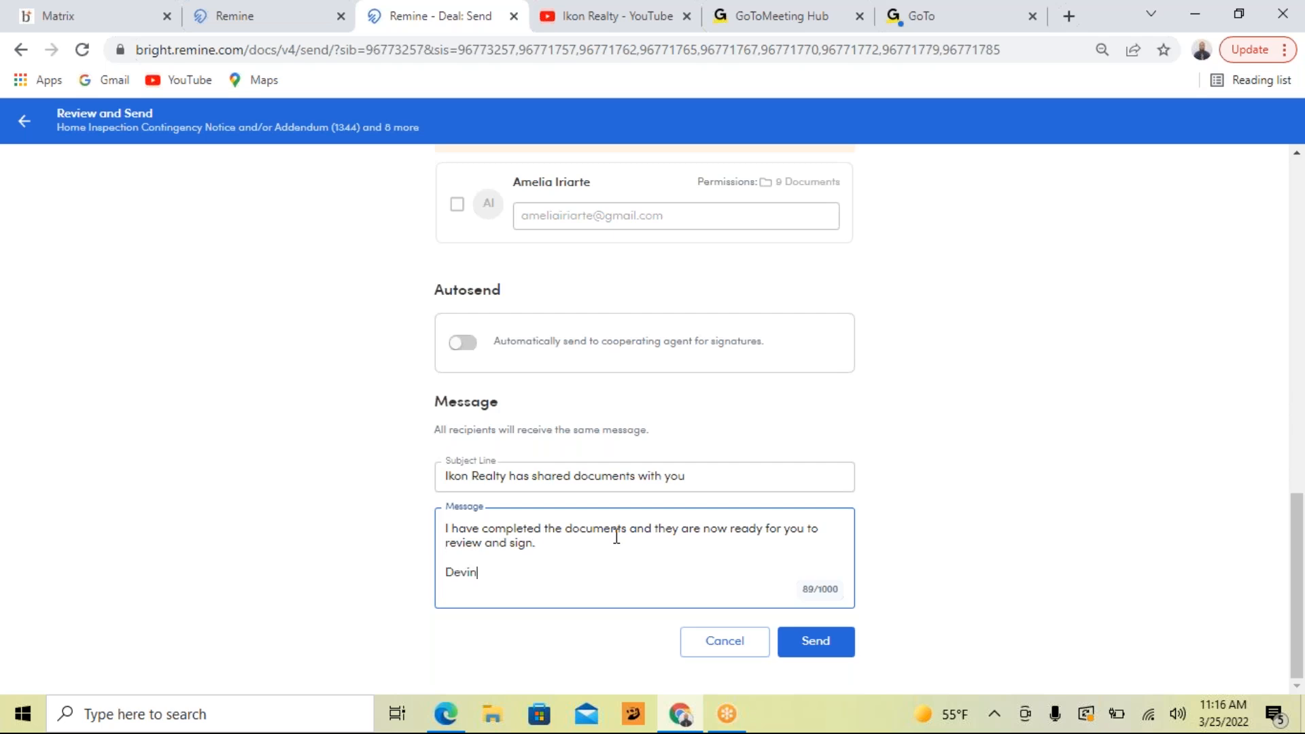
# Send the documents to the selected recipients and dismiss the sending confirmation
pyautogui.click(817, 651)
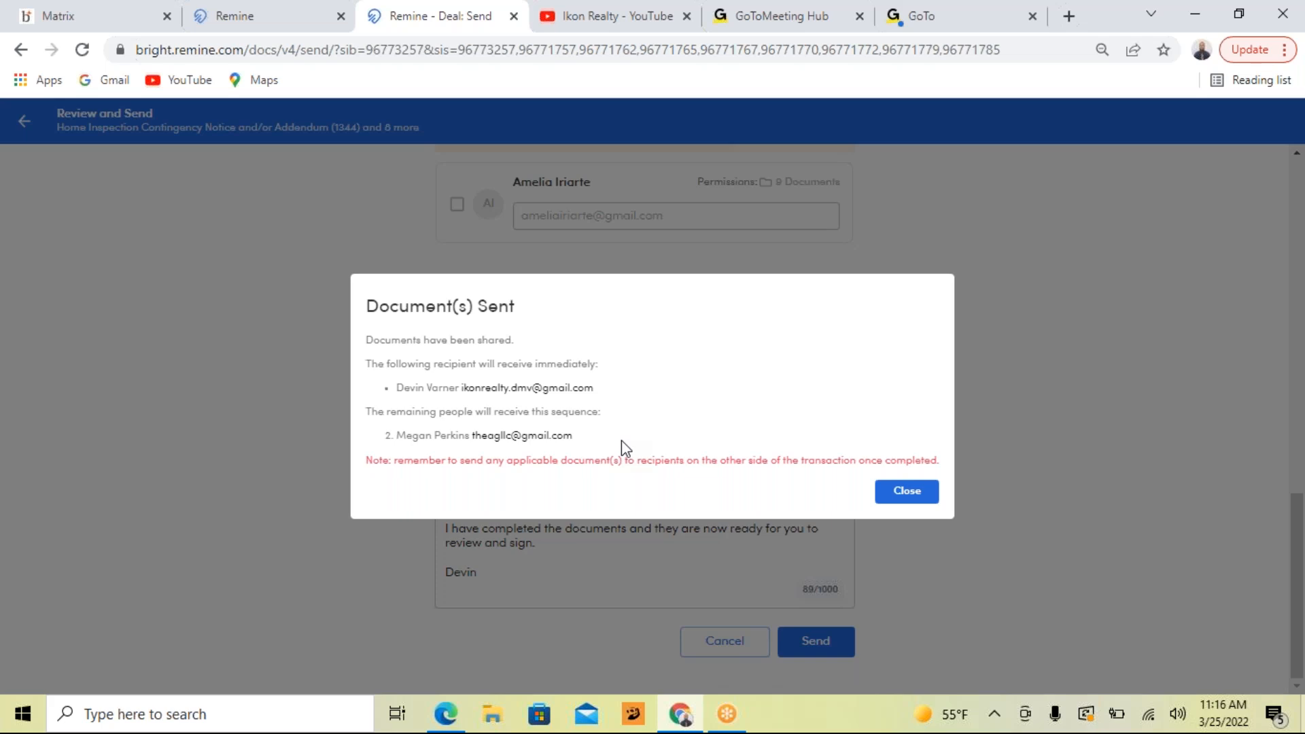
pyautogui.click(889, 499)
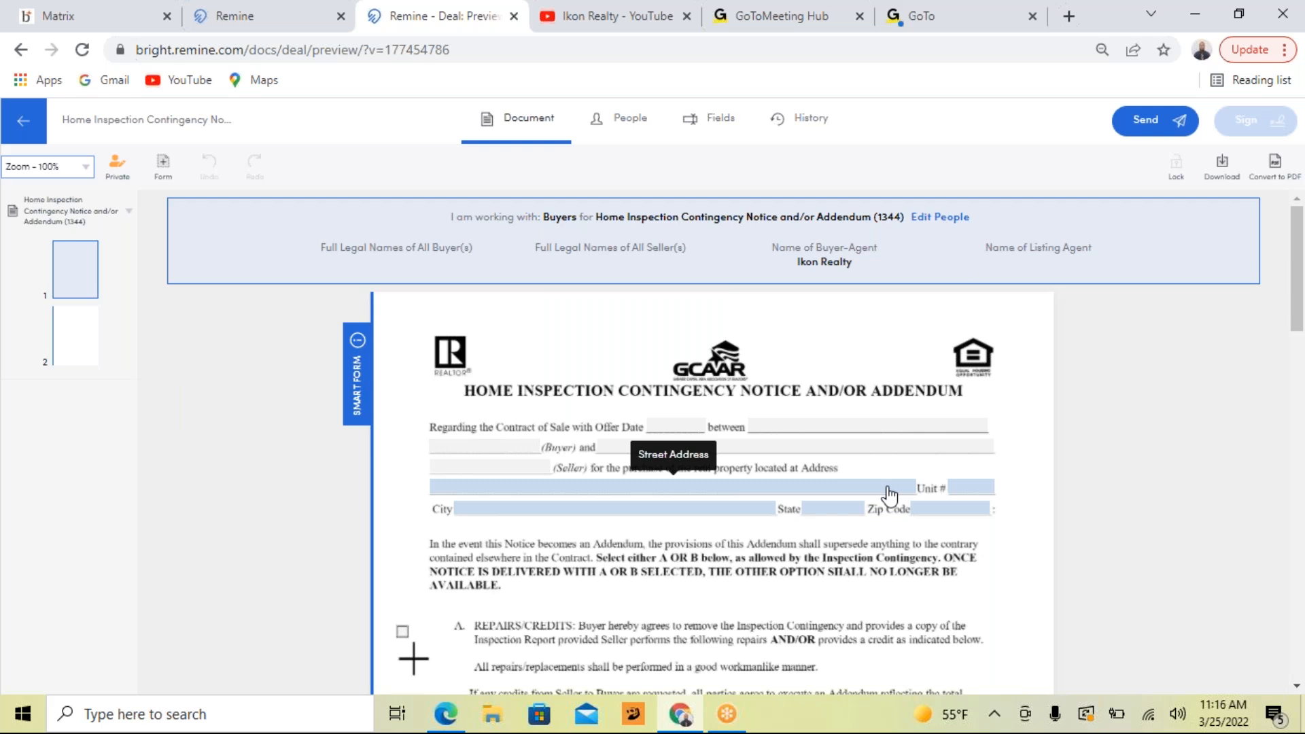
# Look through the Home Inspection Contingency Notice and/or Addendum form, then return to the My Transactions list
pyautogui.scroll(-10, 1042, 467)
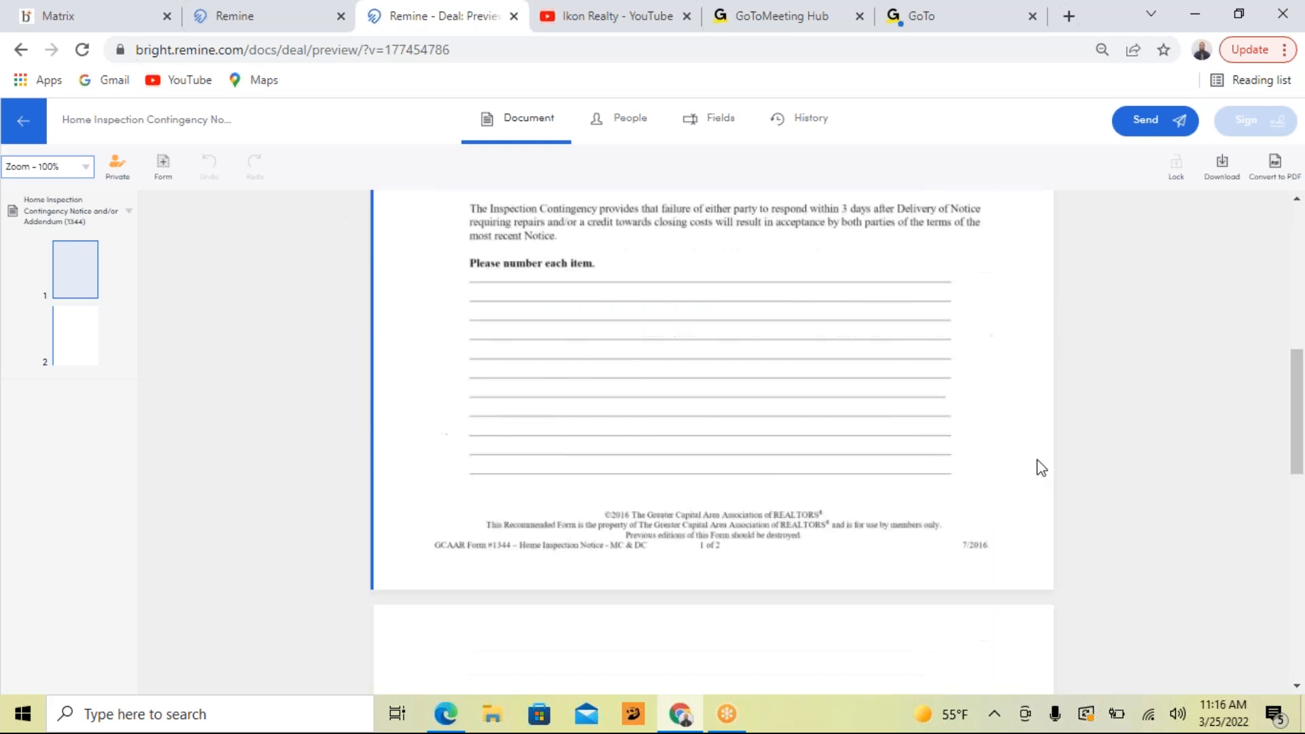
pyautogui.scroll(-10, 1039, 470)
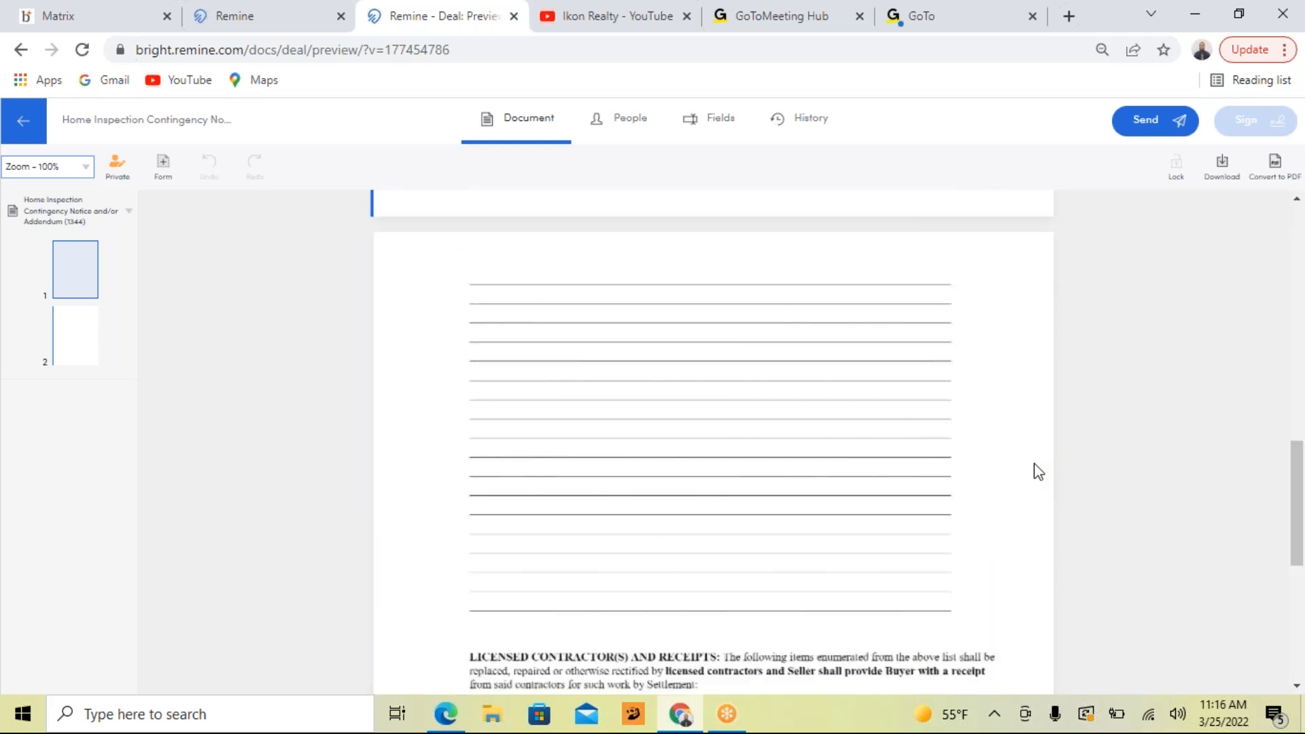
pyautogui.scroll(10, 1039, 471)
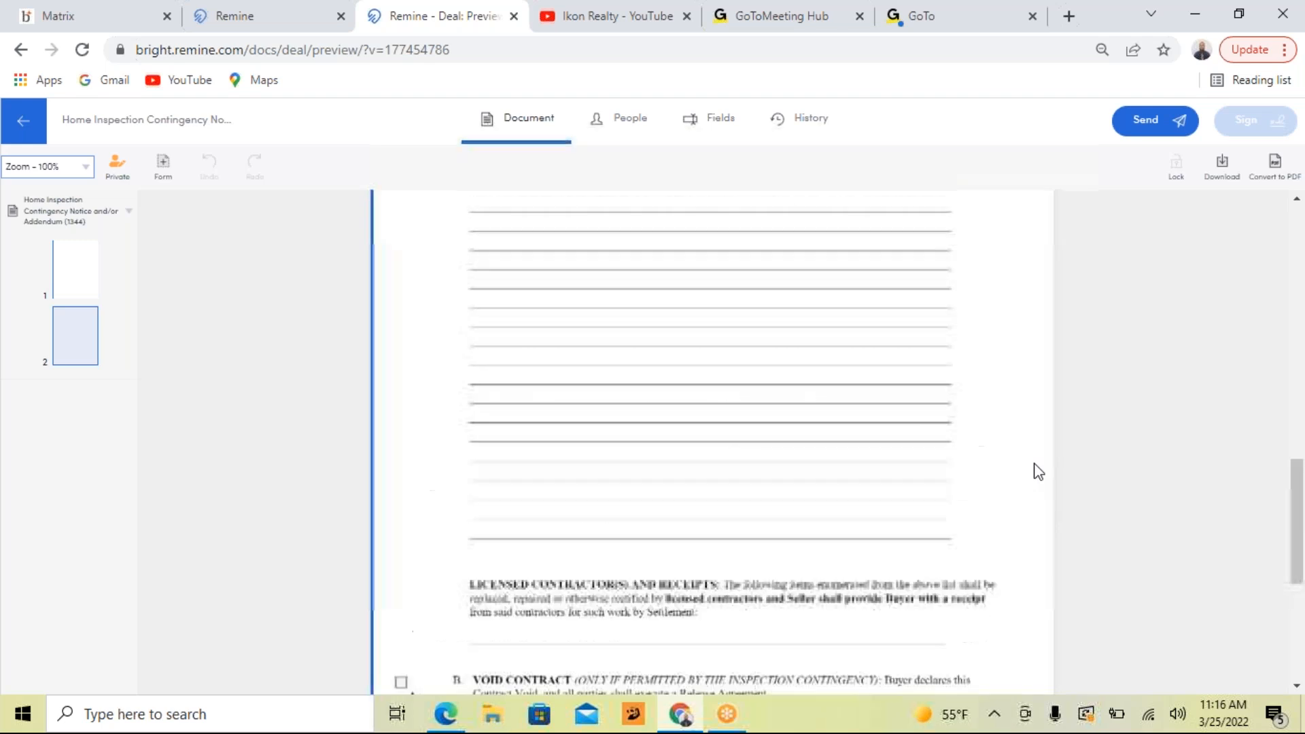
pyautogui.scroll(10, 1039, 471)
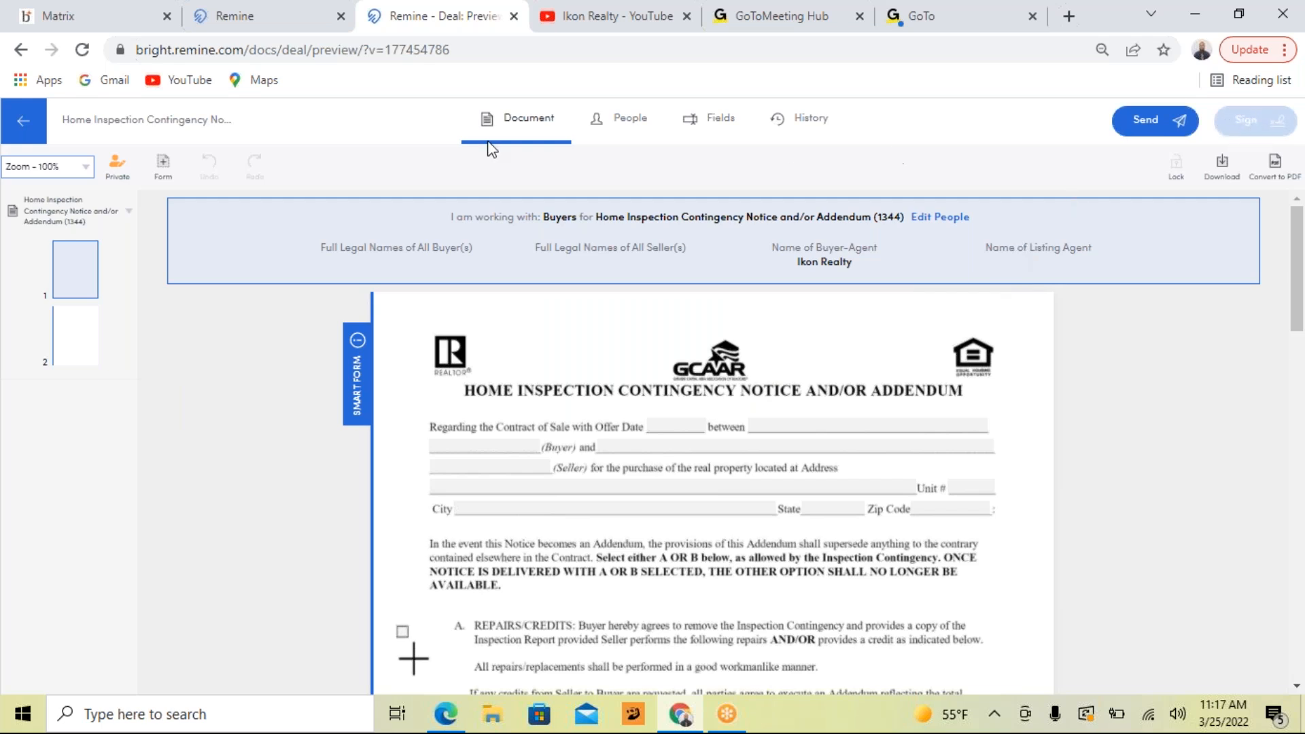
pyautogui.click(264, 38)
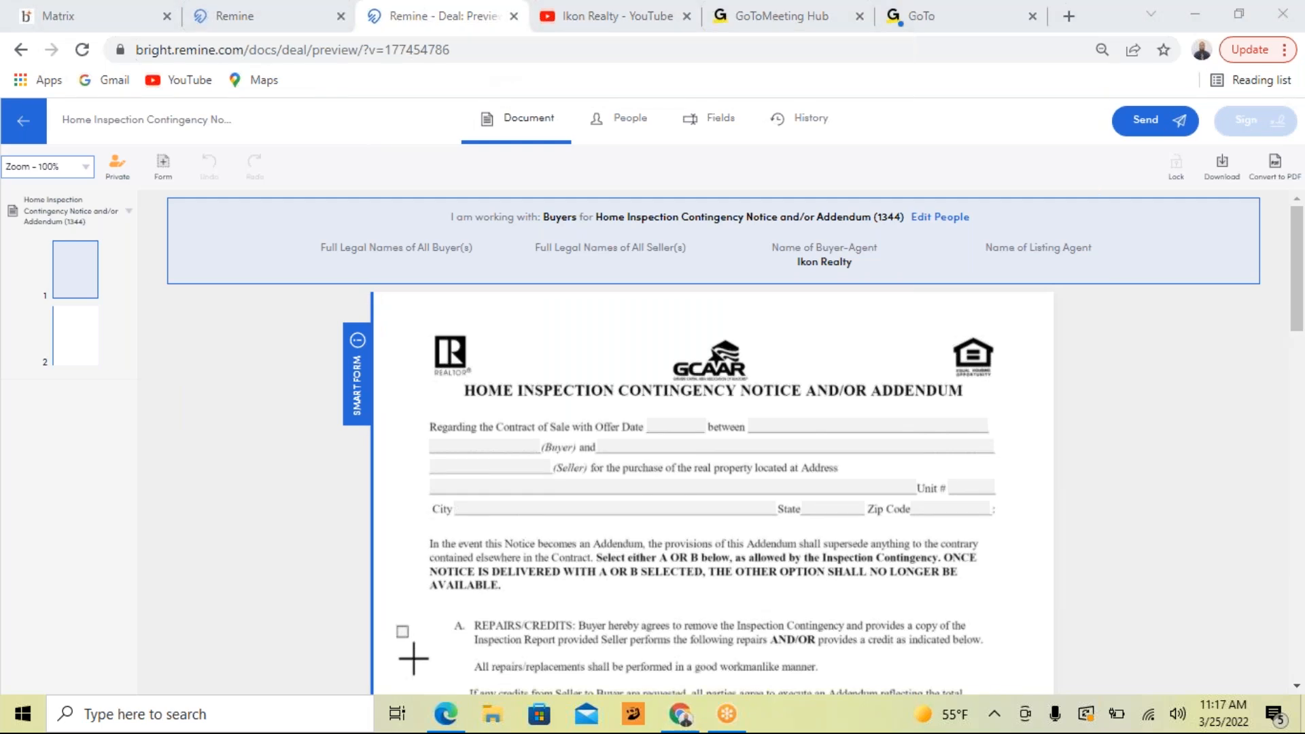
pyautogui.click(23, 124)
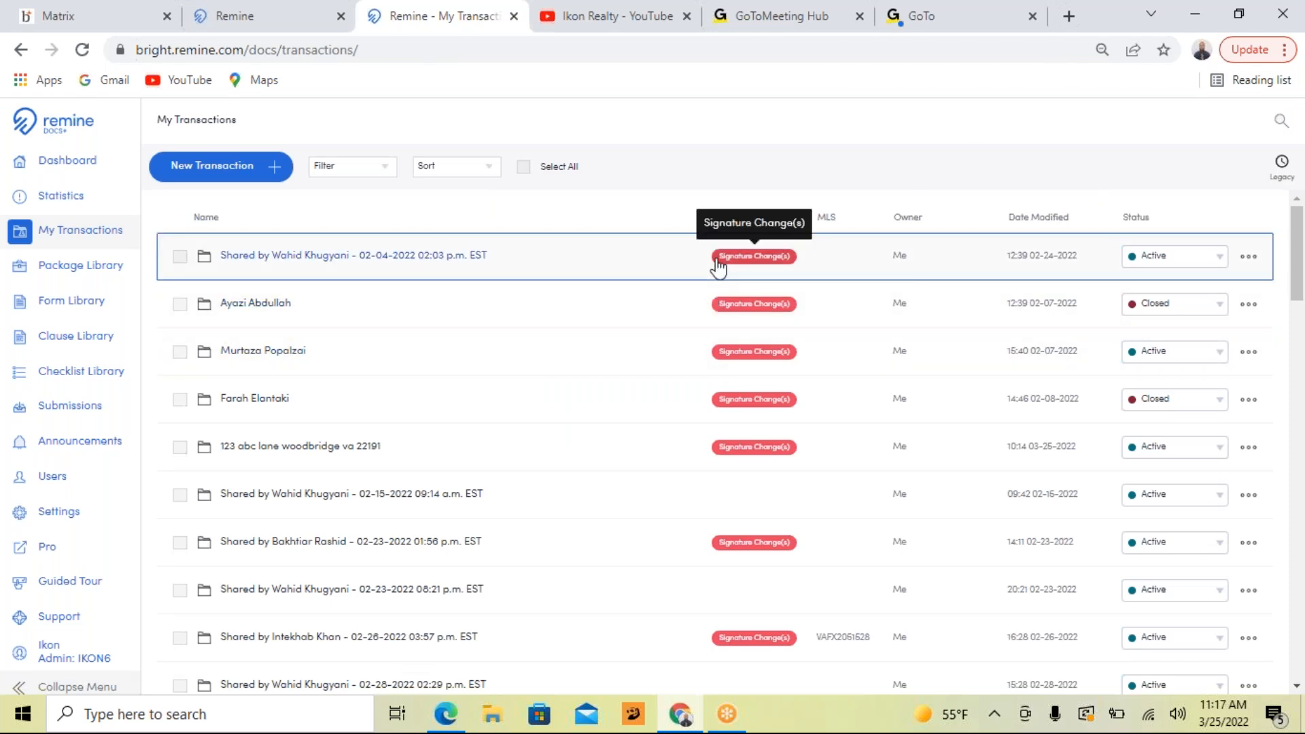
# Look through the My Transactions list for folders with signature changes, then open the Schoolhouse Road transaction
pyautogui.scroll(-7, 716, 275)
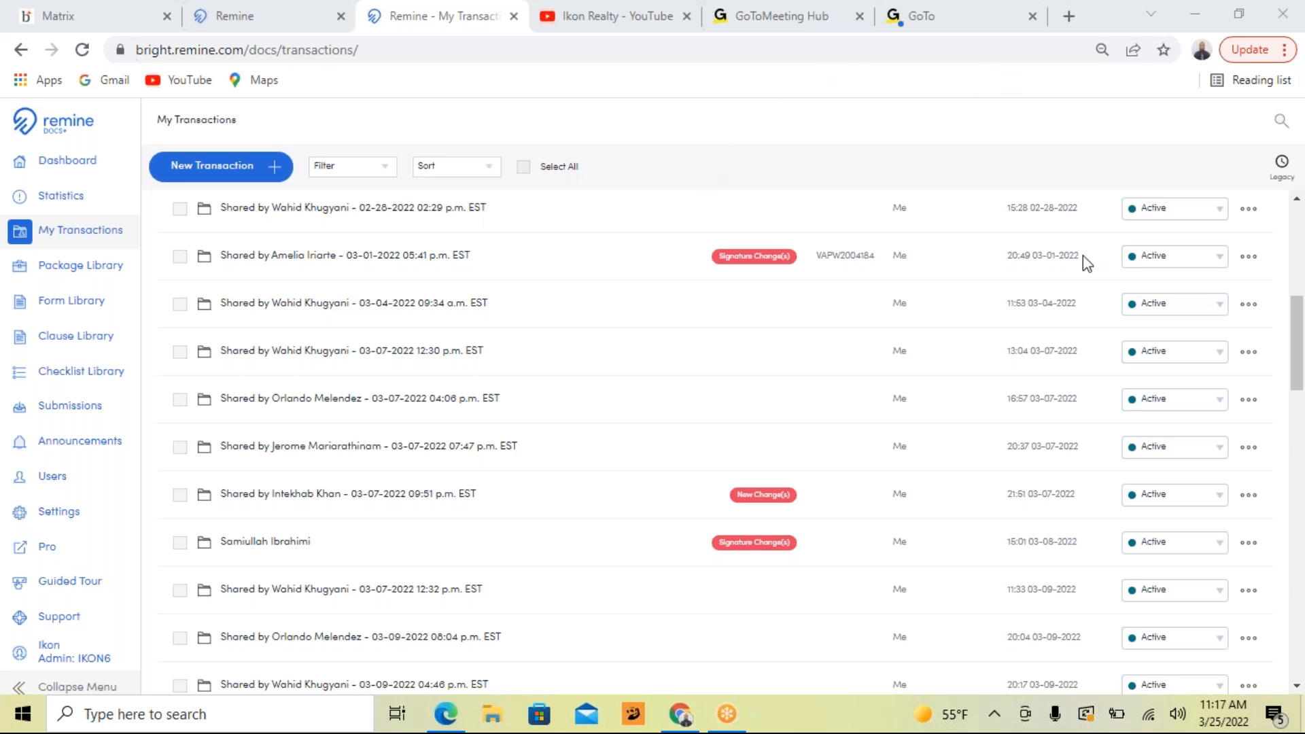
pyautogui.moveTo(1297, 326); pyautogui.dragTo(1287, 221)
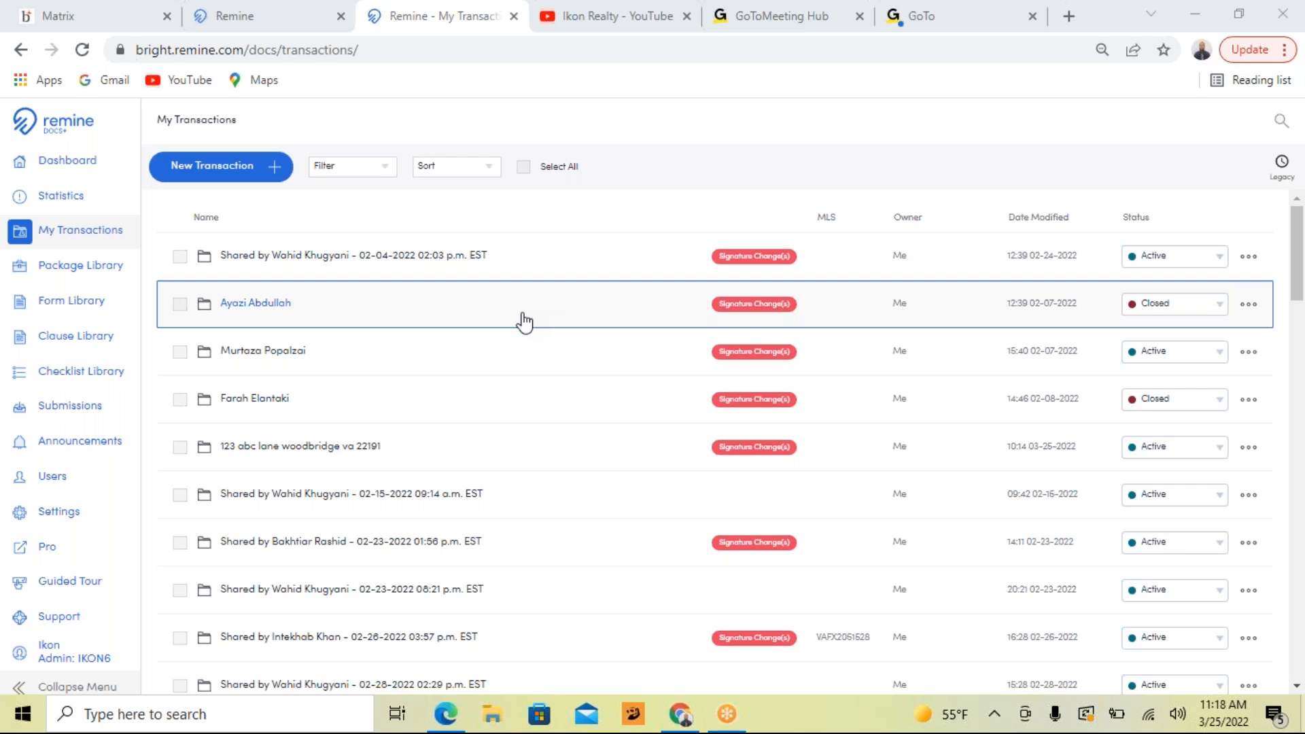
pyautogui.scroll(-15, 503, 320)
pyautogui.scroll(-8, 505, 325)
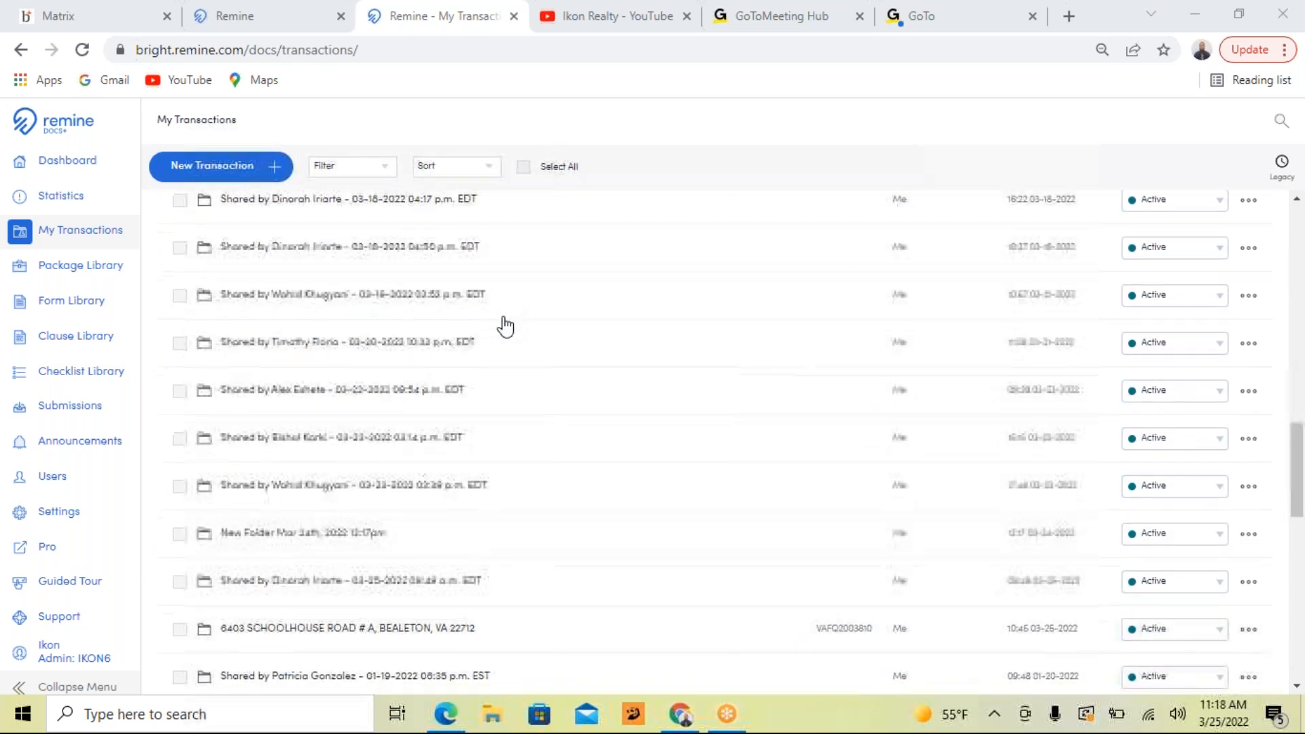
pyautogui.scroll(-4, 505, 326)
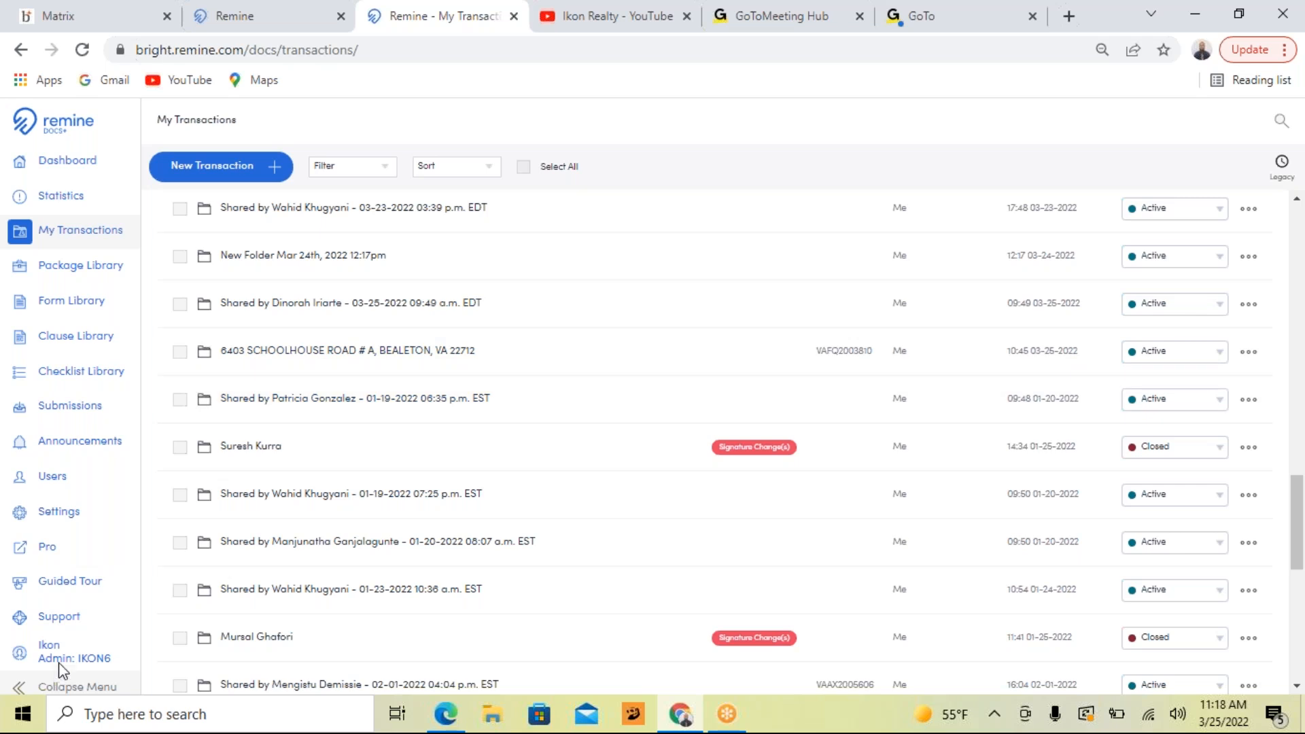
pyautogui.scroll(-1, 60, 665)
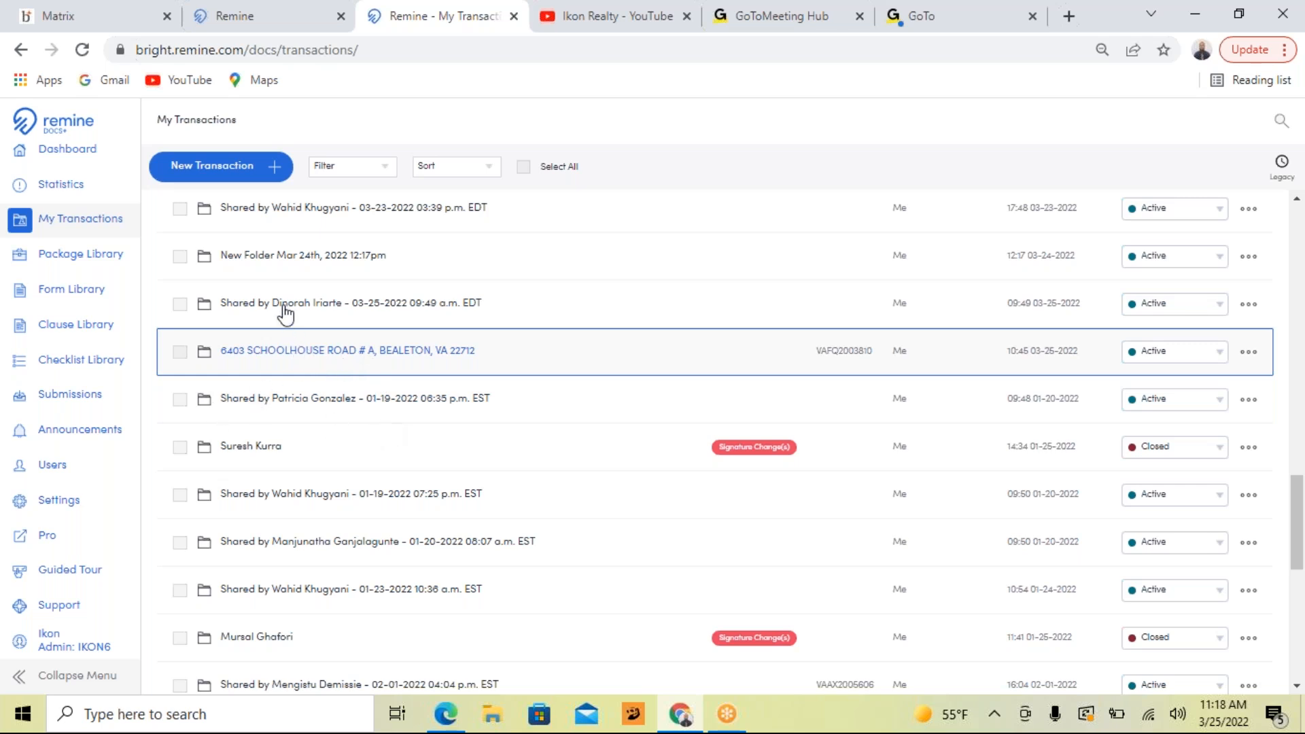
pyautogui.click(238, 367)
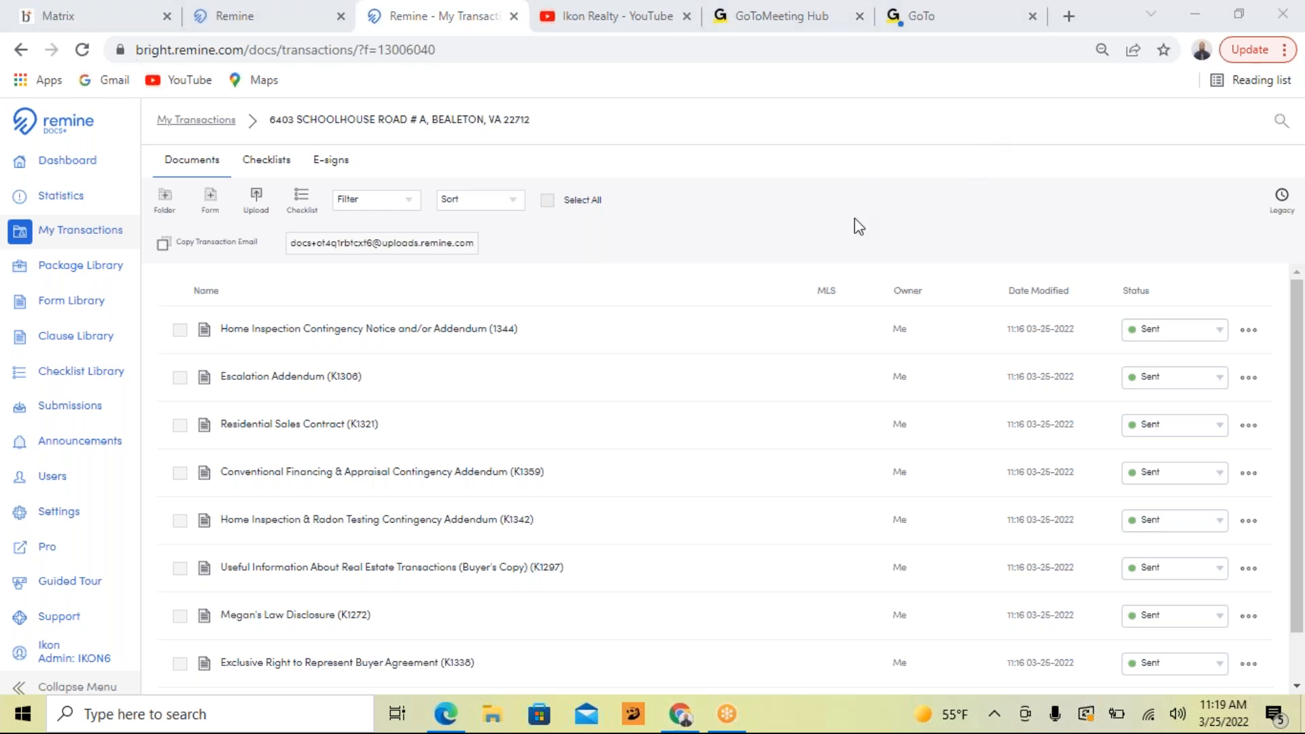
# Reorder the documents to begin with Residential Sales Contract, Conventional Financing & Appraisal, Escalation, Home Inspection & Radon Testing addenda, and Home Inspection Contingency Notice
pyautogui.click(547, 201)
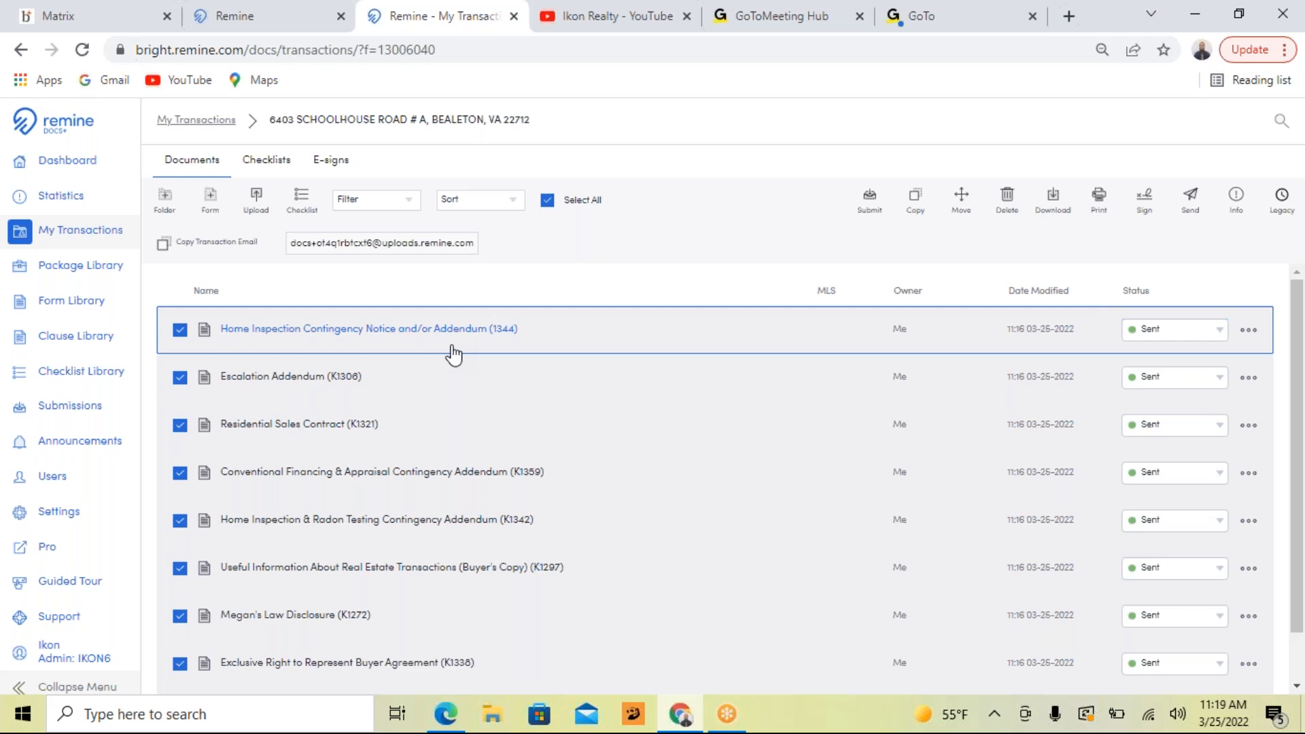
pyautogui.click(547, 201)
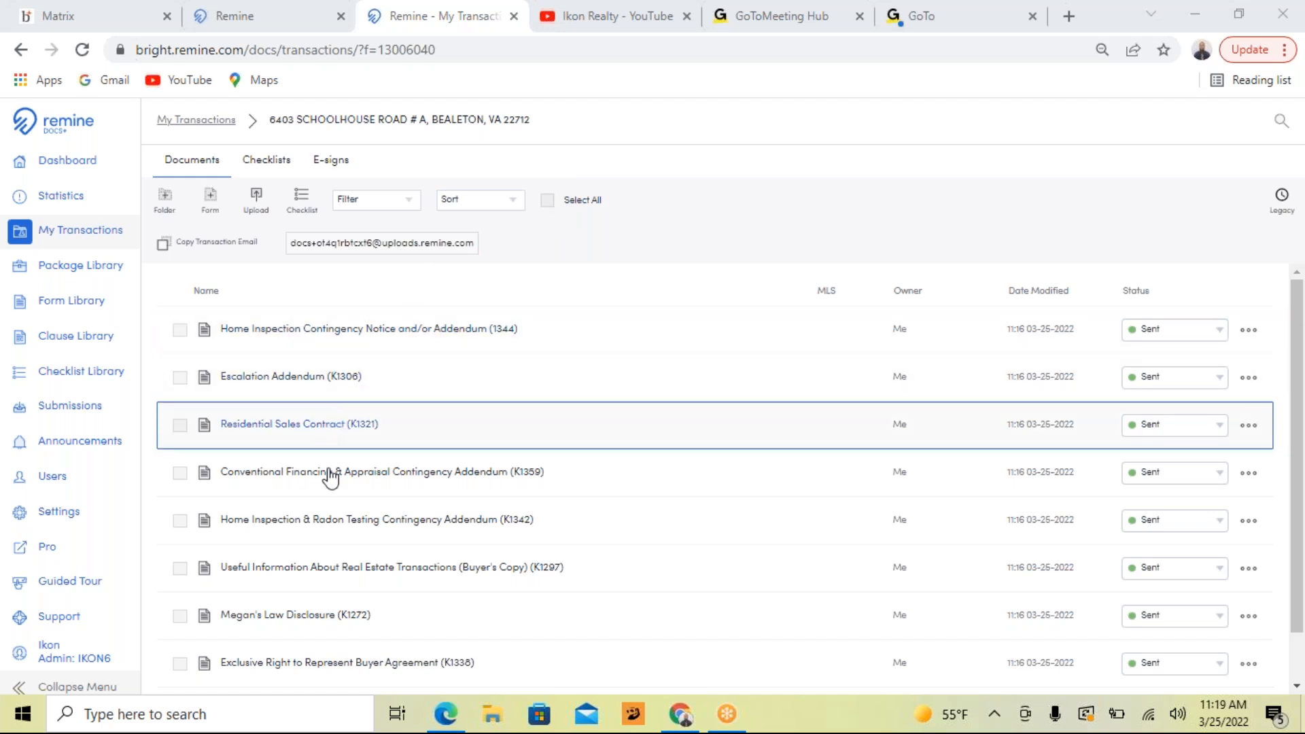
pyautogui.scroll(-1, 364, 399)
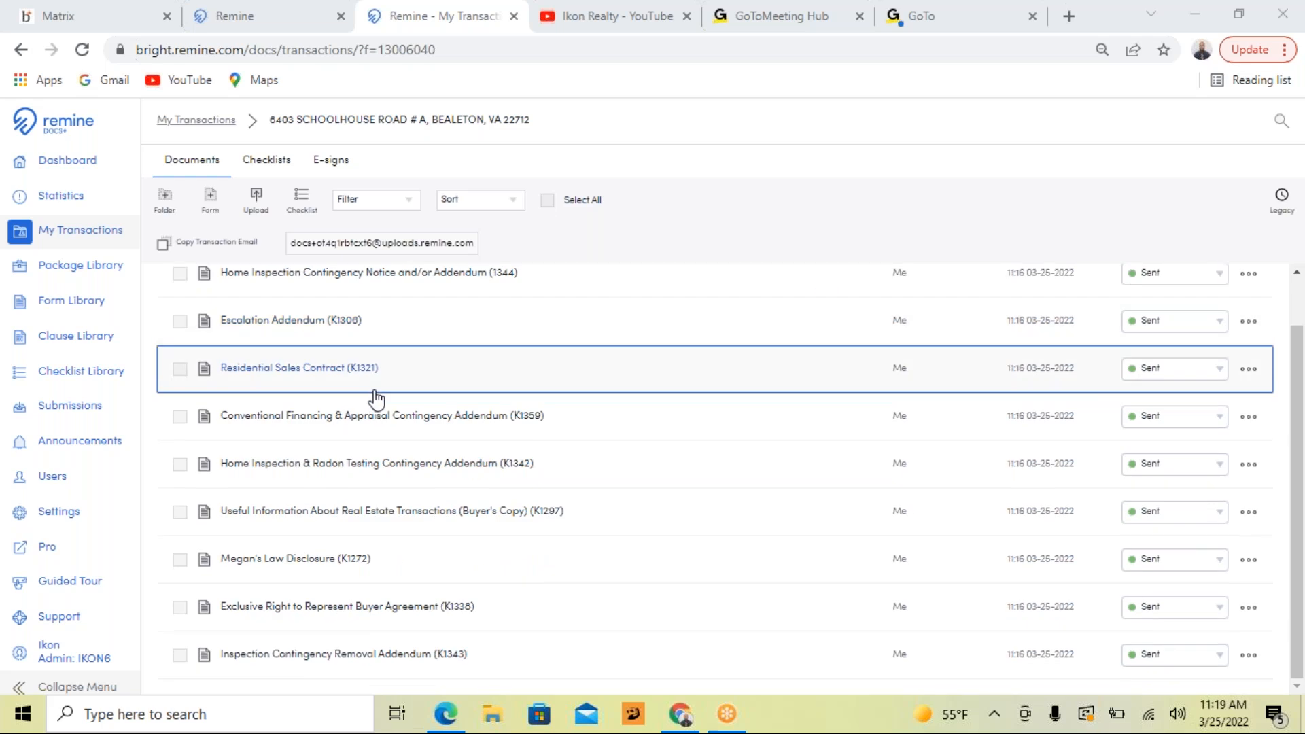
pyautogui.scroll(1, 377, 401)
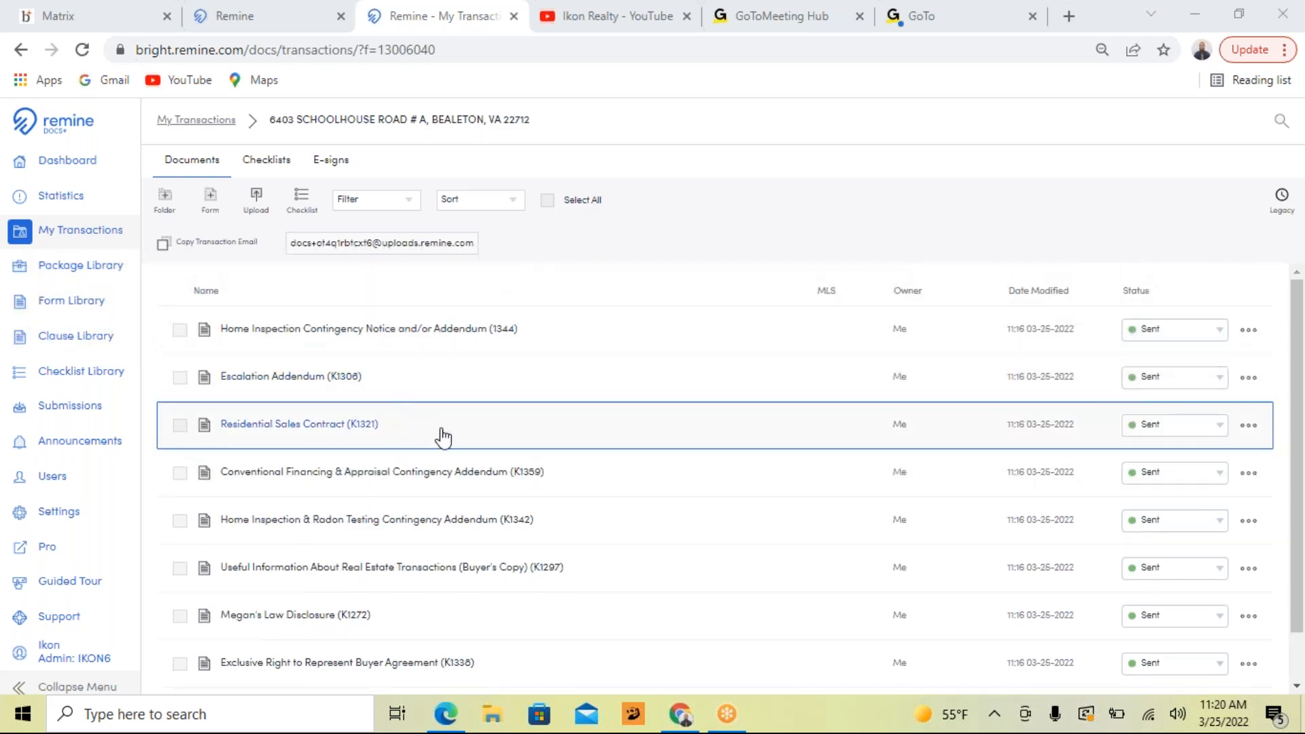
pyautogui.moveTo(469, 435); pyautogui.dragTo(466, 326)
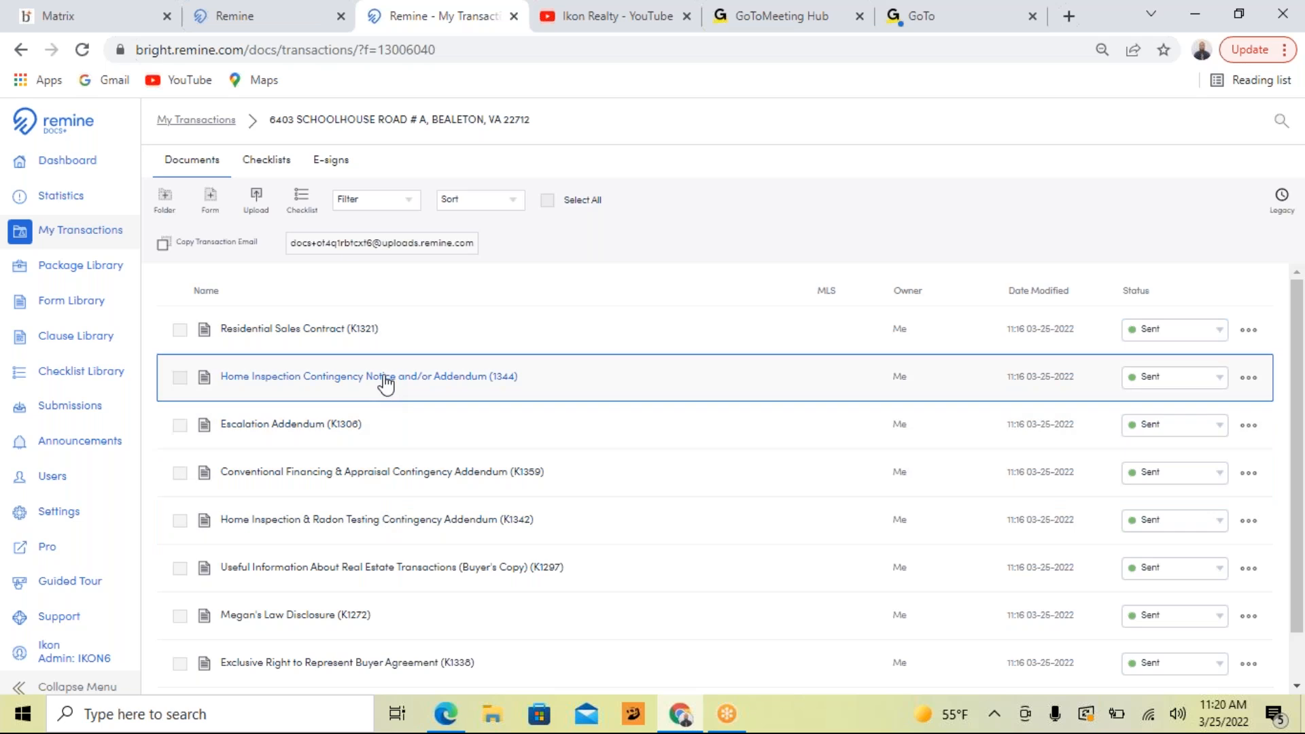
pyautogui.moveTo(418, 476); pyautogui.dragTo(418, 373)
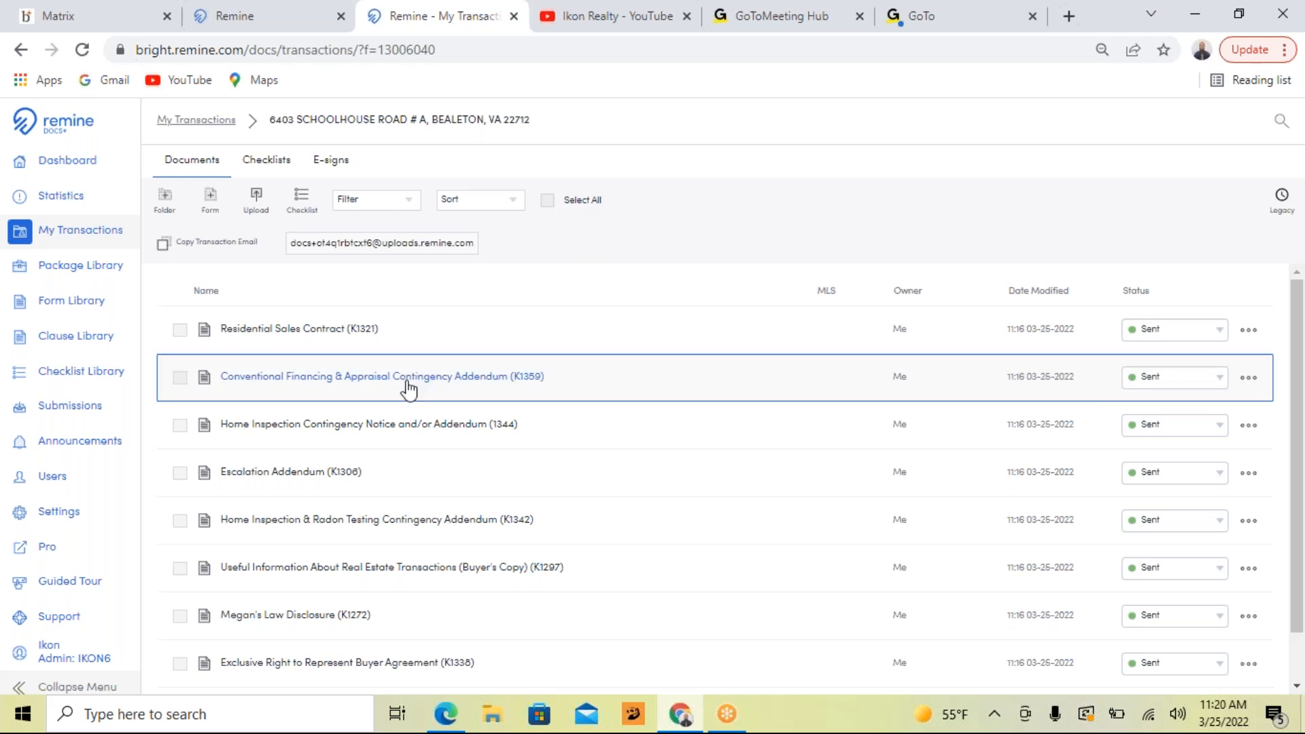
pyautogui.moveTo(361, 518); pyautogui.dragTo(340, 418)
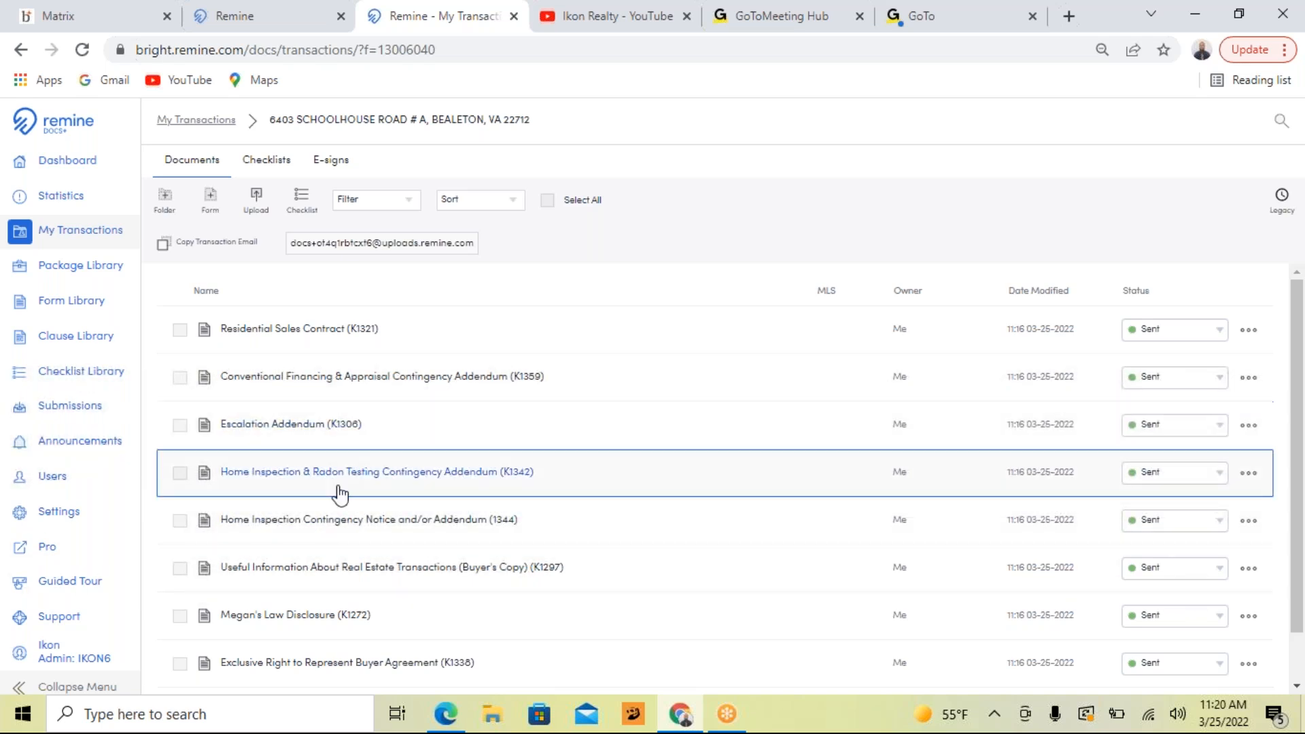
# Select all documents except the Exclusive Right to Represent Buyer Agreement and Useful Information About Real Estate Transactions
pyautogui.scroll(-1, 416, 507)
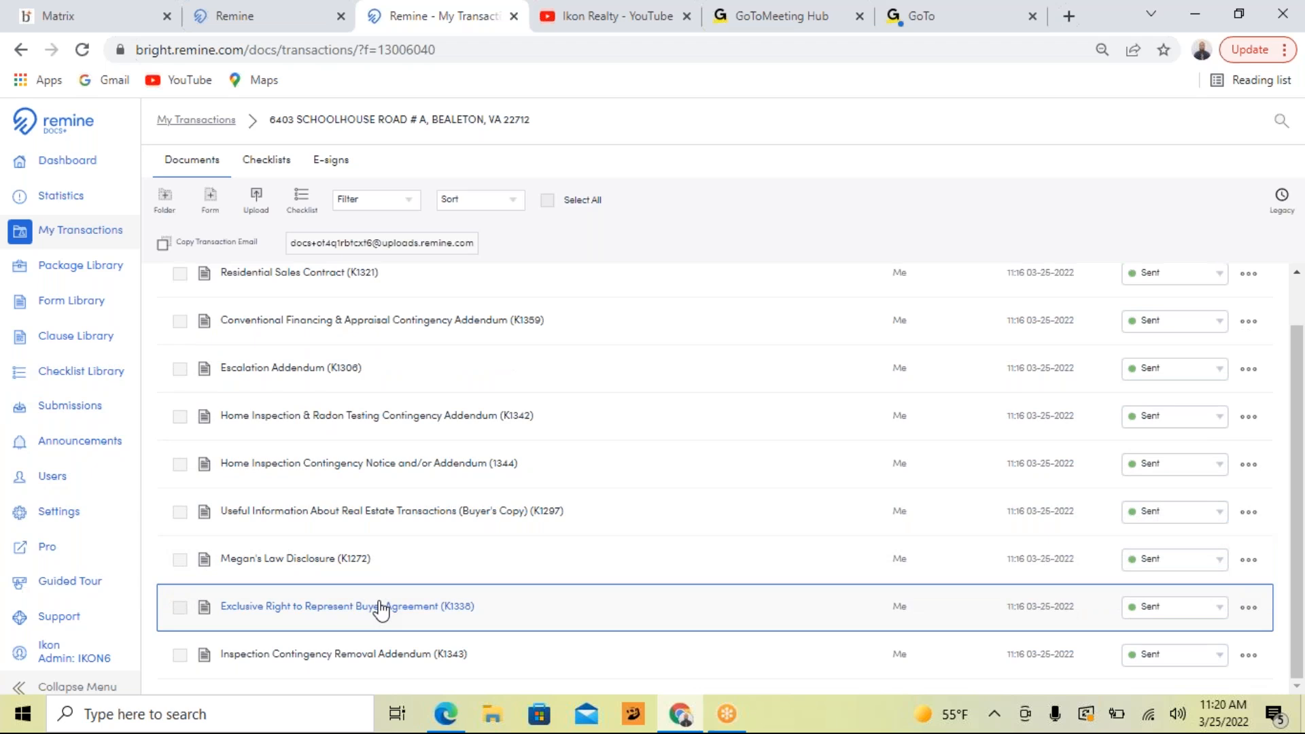
pyautogui.click(548, 200)
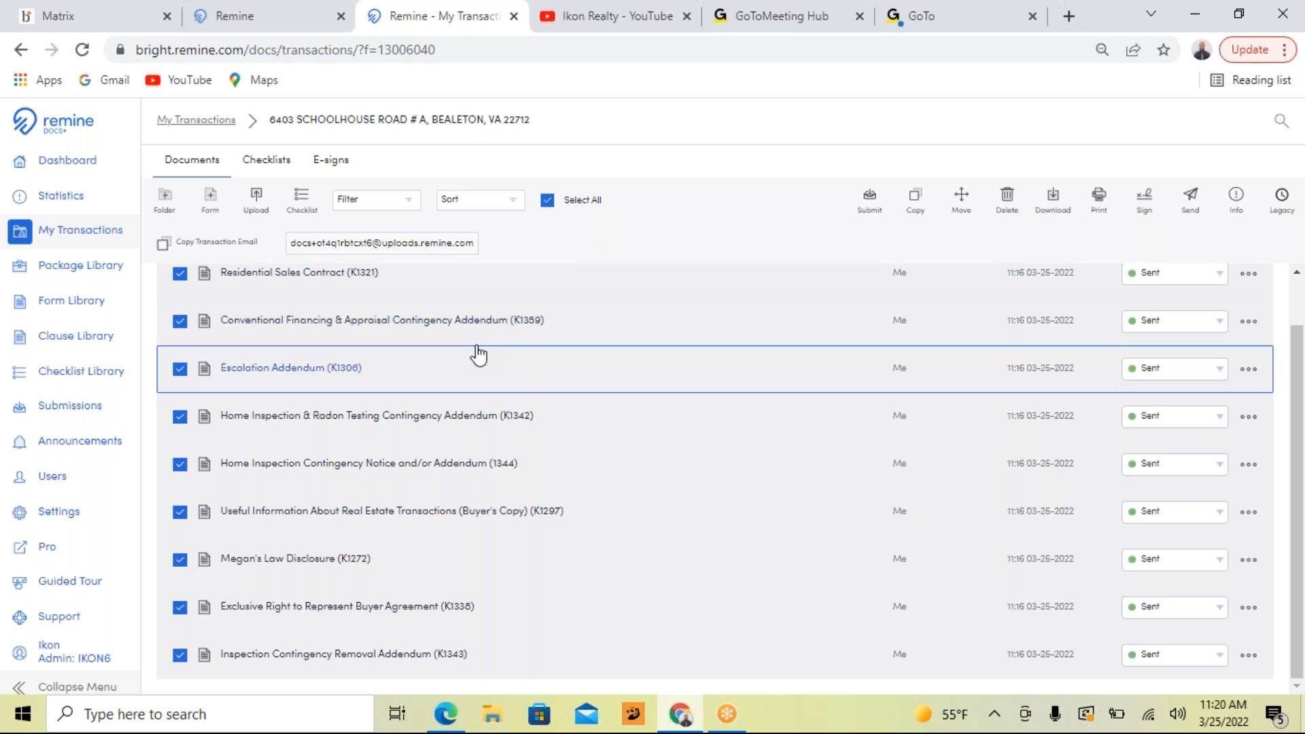
pyautogui.scroll(2, 479, 354)
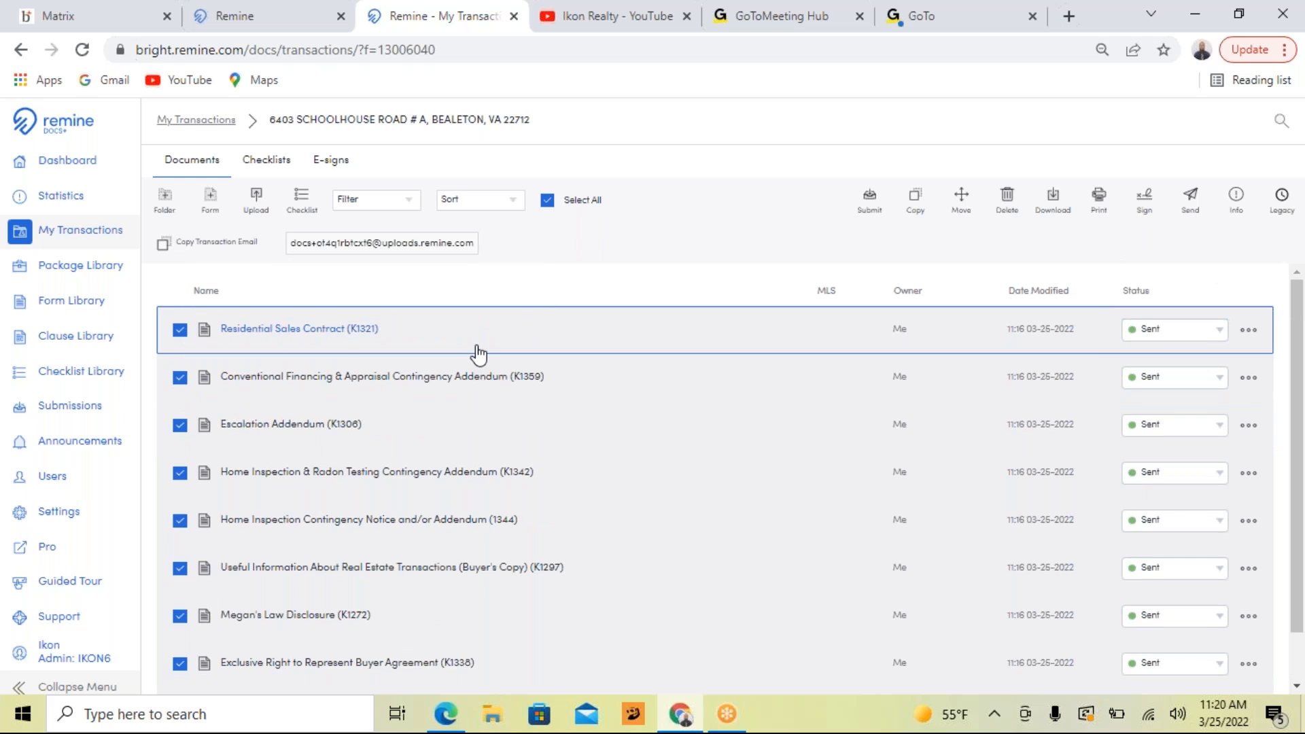
pyautogui.scroll(-2, 479, 353)
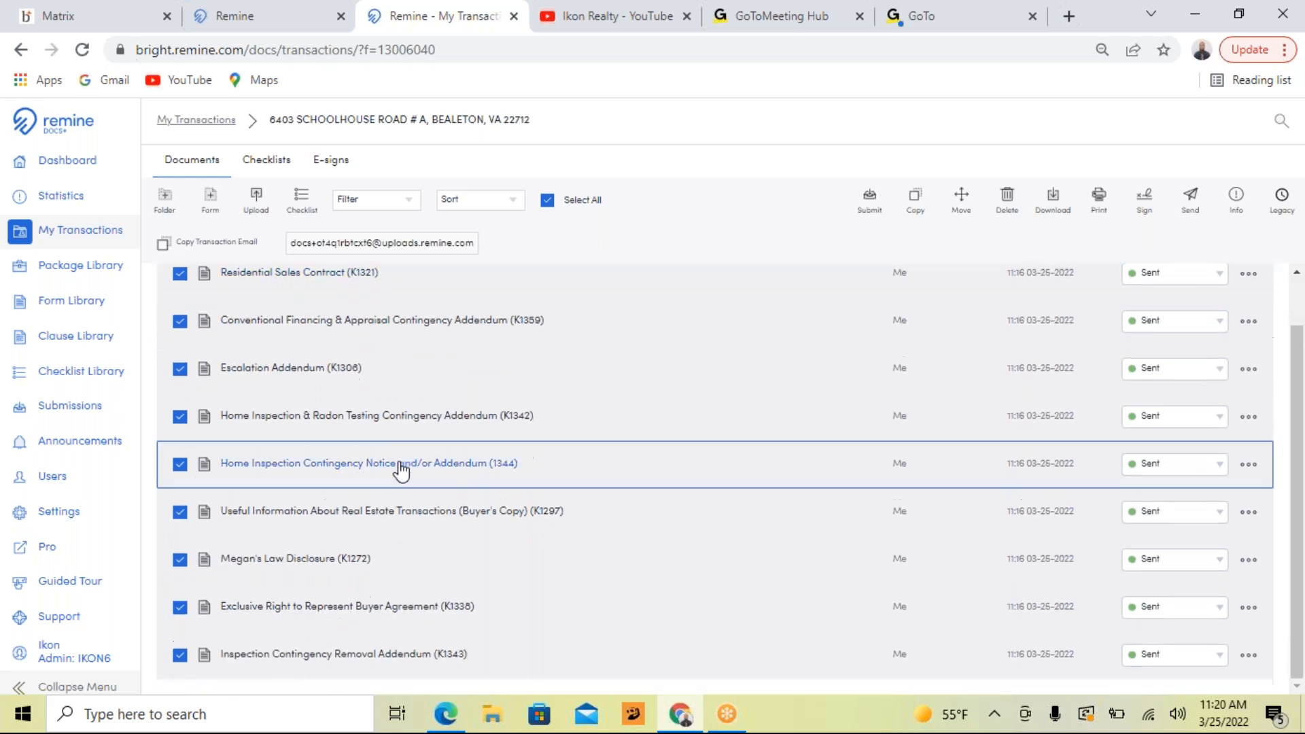
pyautogui.click(180, 607)
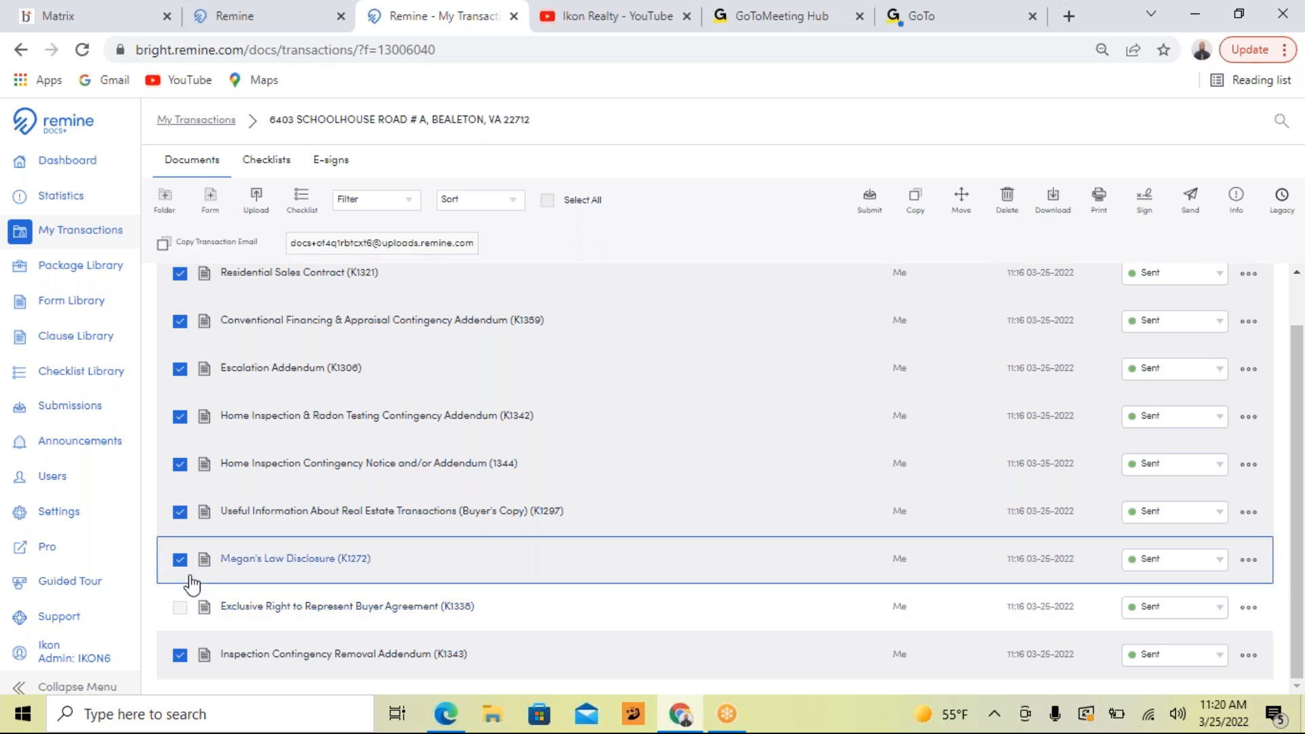
pyautogui.click(179, 512)
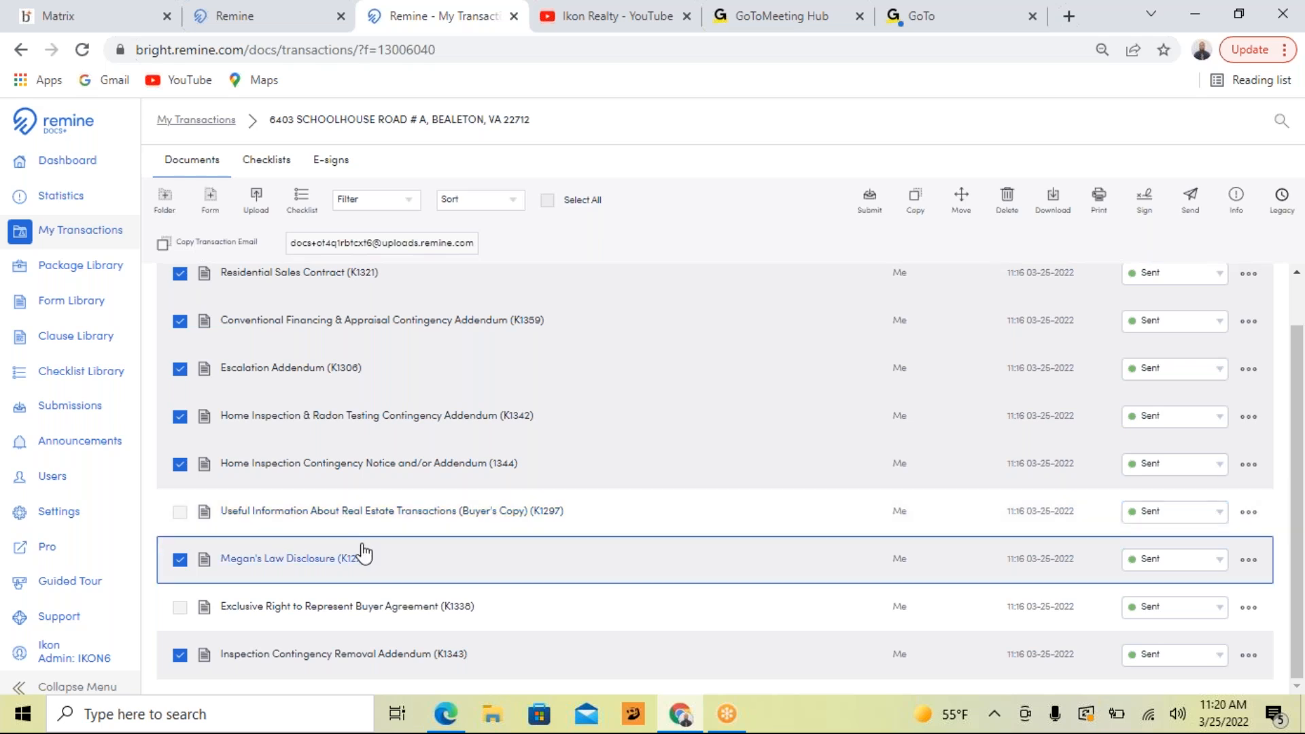
pyautogui.scroll(1, 364, 554)
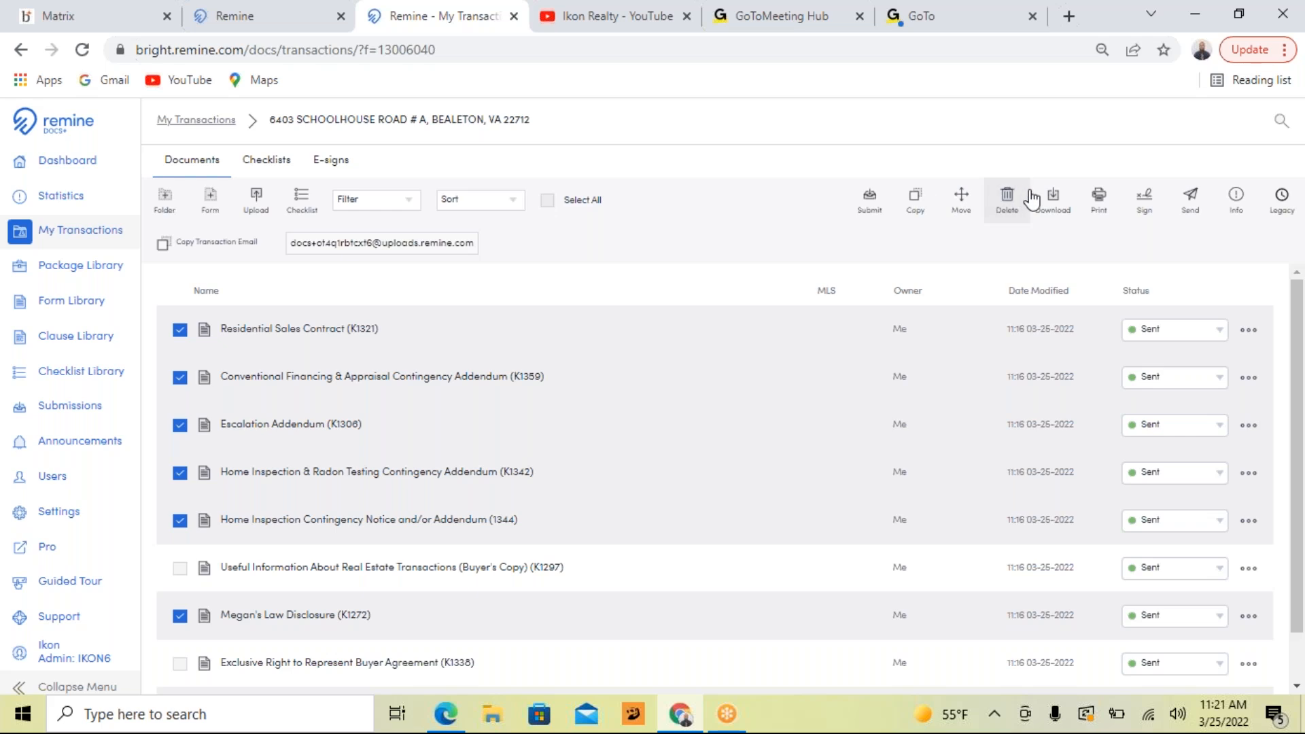
# Start a download of the selected documents as 1 PDF to this transaction folder
pyautogui.click(1053, 199)
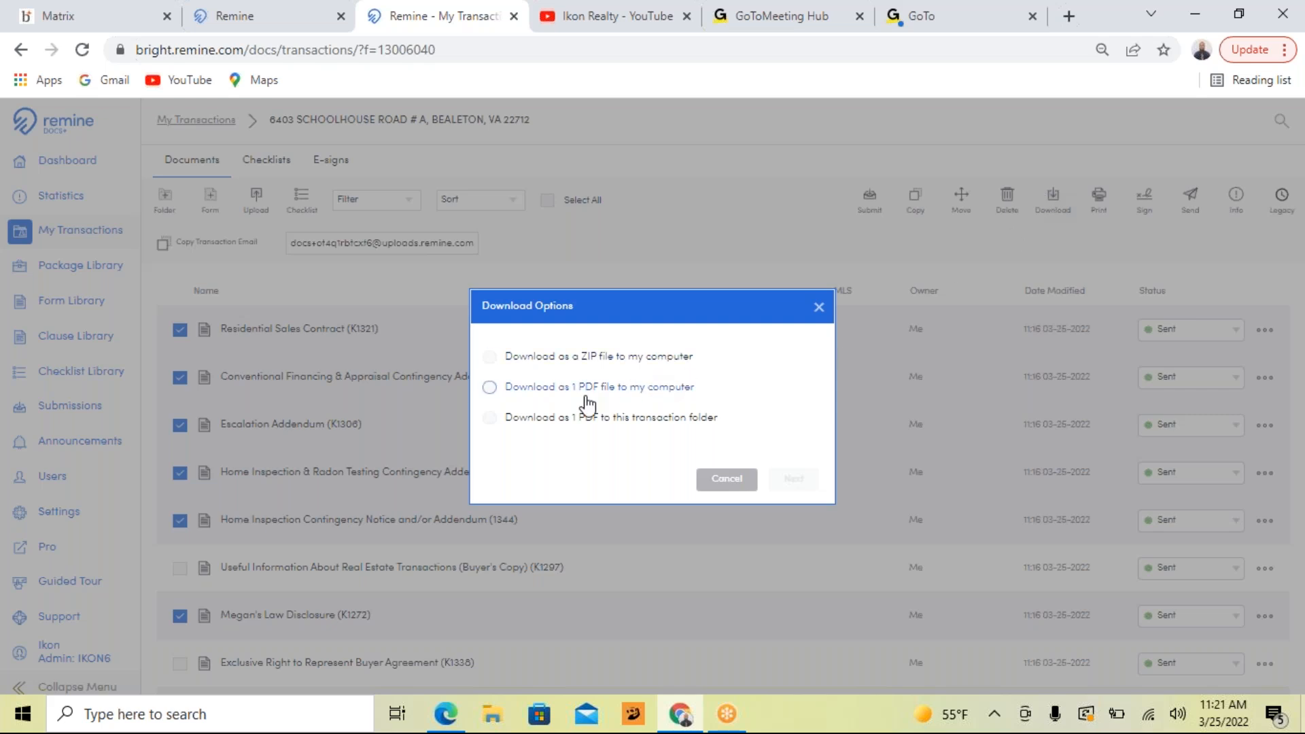
pyautogui.click(490, 417)
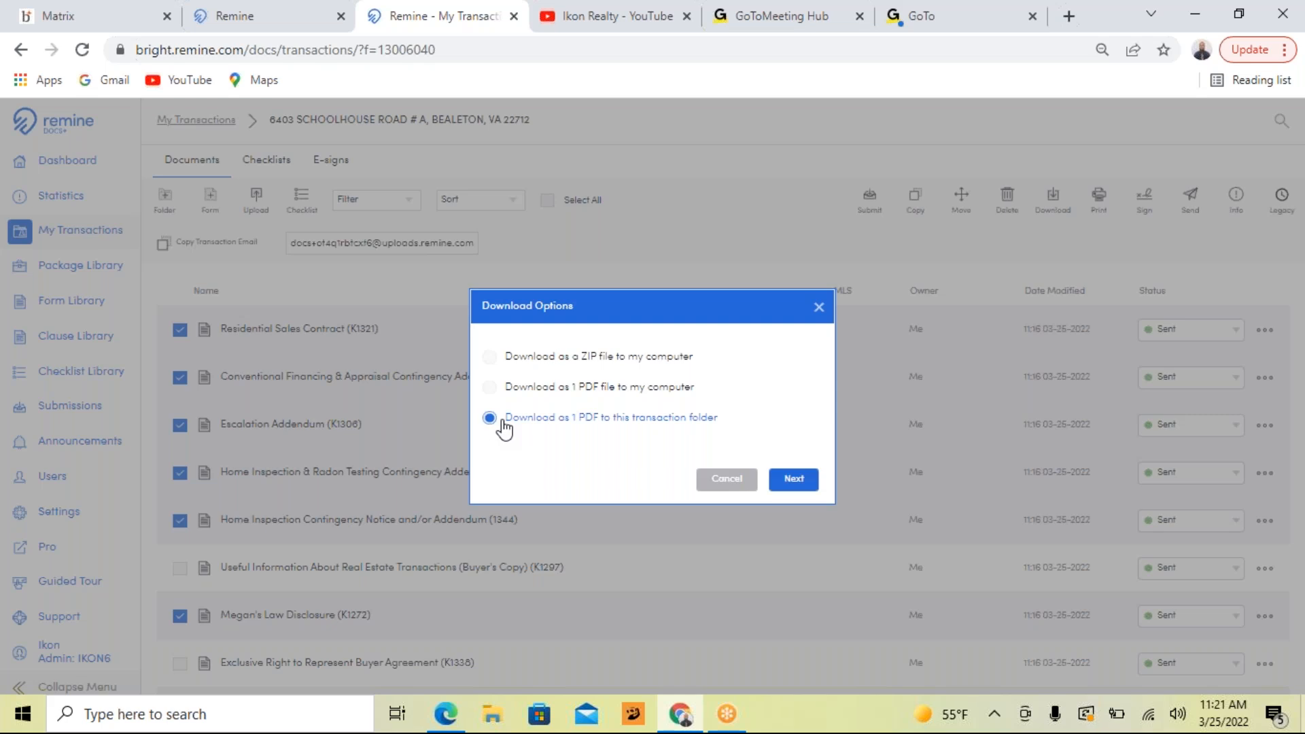
pyautogui.click(796, 482)
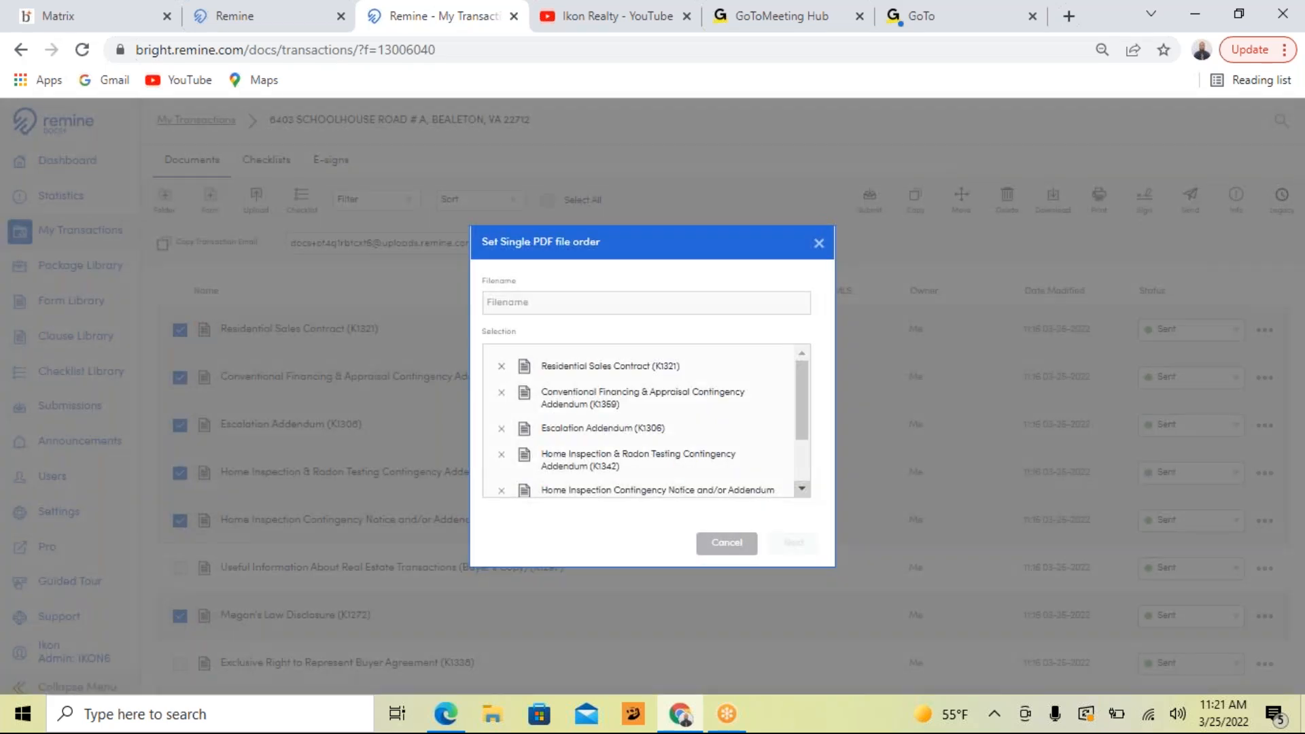
# Name the combined PDF "Schoolhouse Road Offer", check its document order, create it, and return to the My Transactions list
pyautogui.click(605, 303)
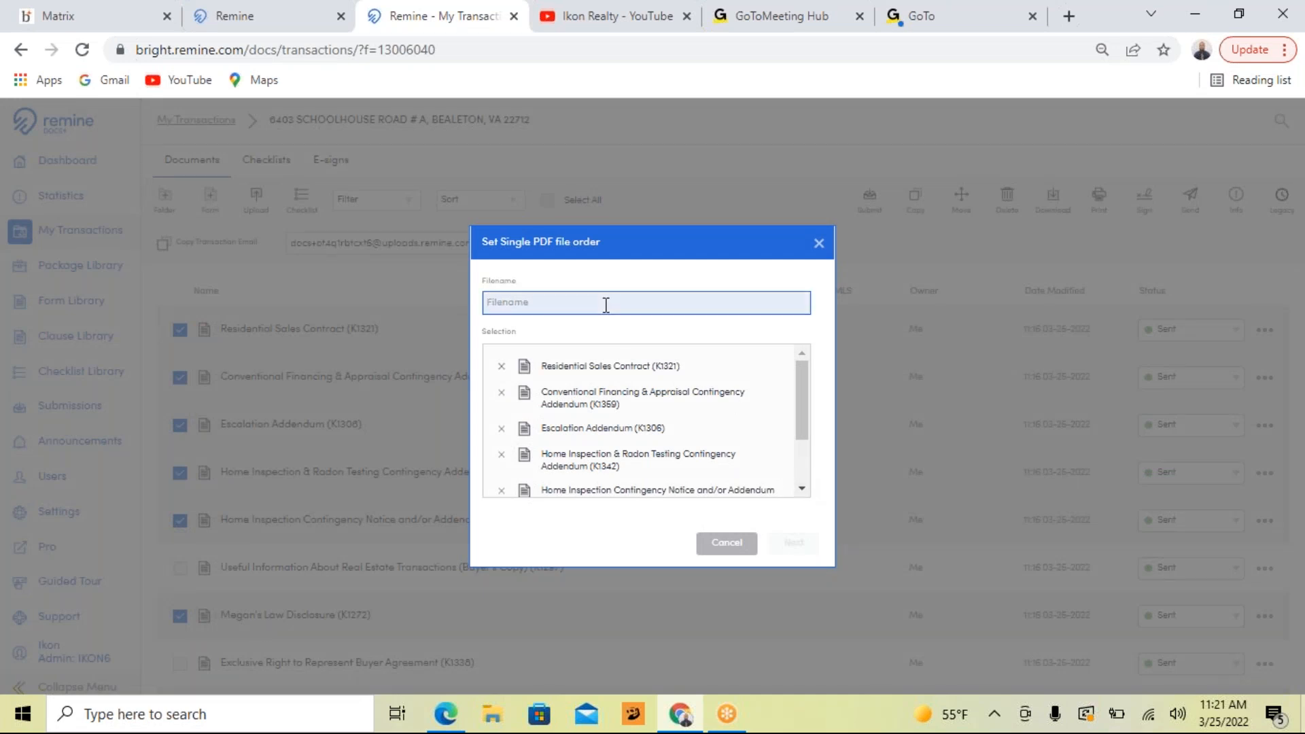
pyautogui.write('Schoolhouse Road Offer')
pyautogui.scroll(-2, 609, 381)
pyautogui.scroll(2, 609, 382)
pyautogui.scroll(-2, 694, 416)
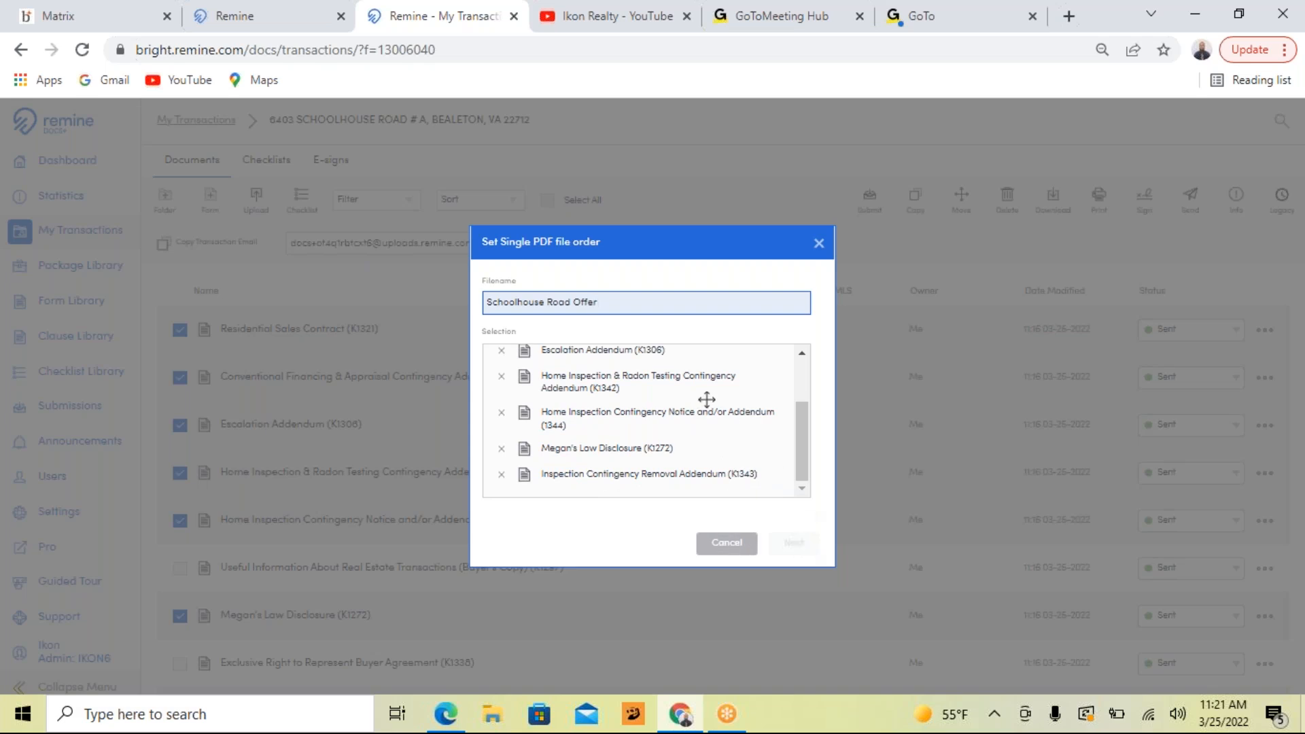
pyautogui.moveTo(803, 446); pyautogui.dragTo(823, 386)
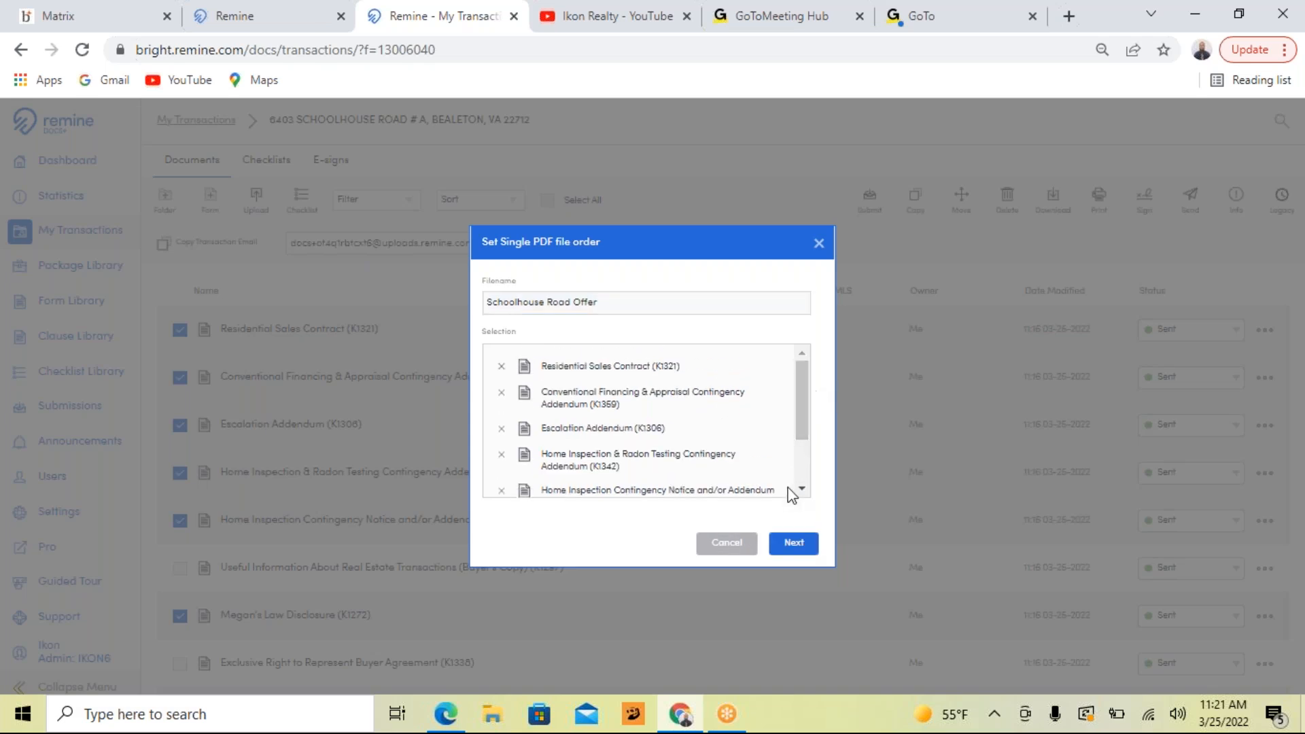
pyautogui.click(793, 544)
pyautogui.click(794, 543)
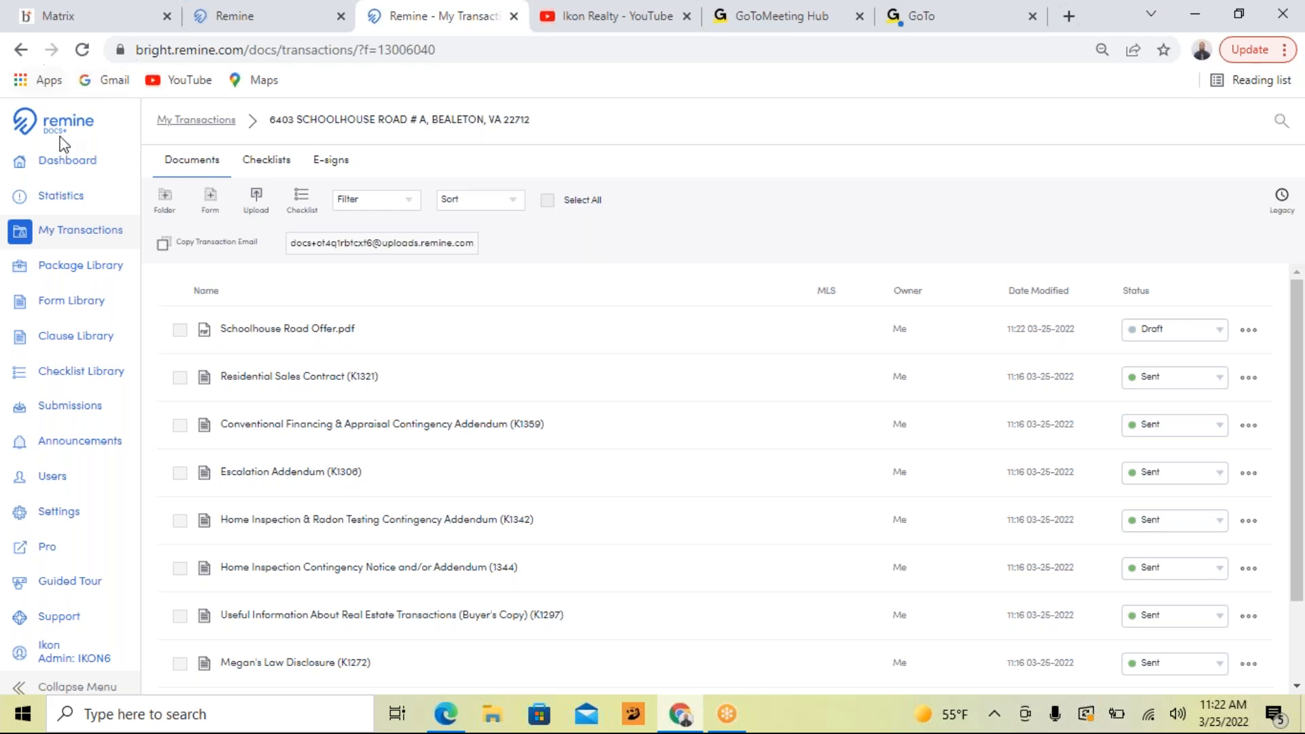
pyautogui.click(74, 231)
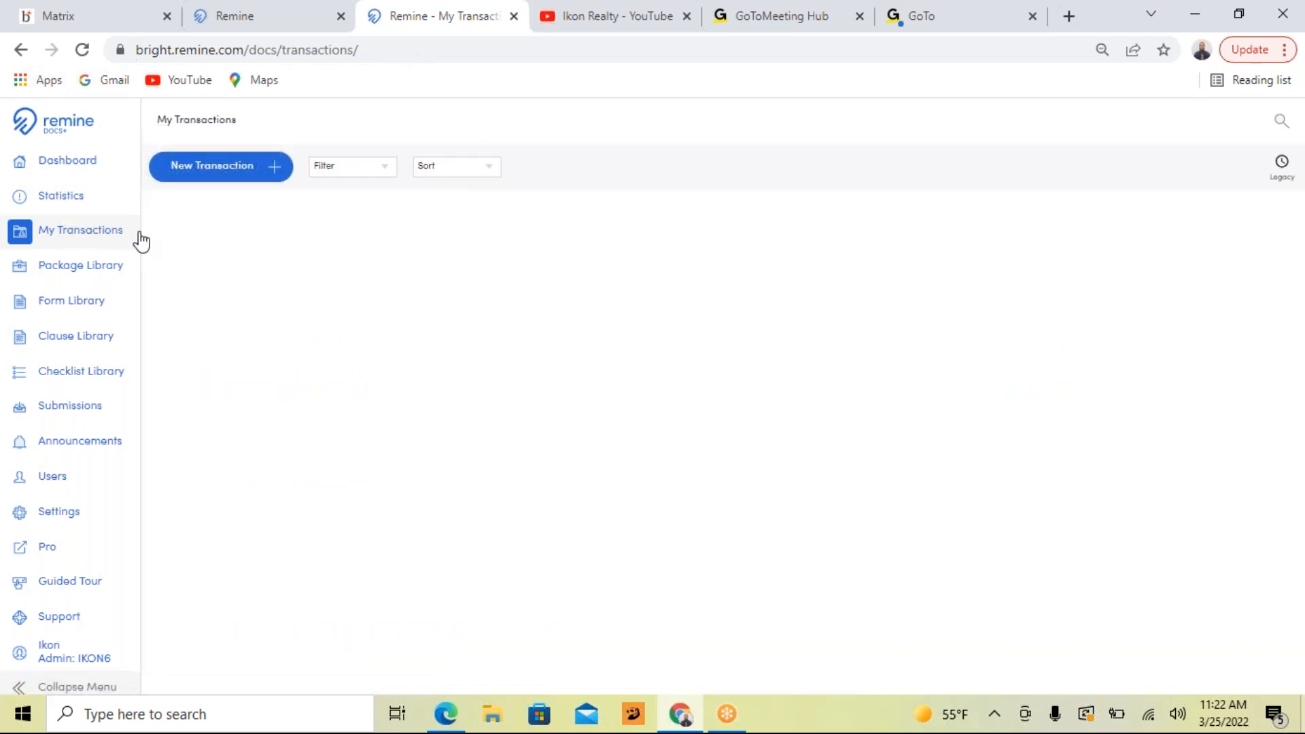